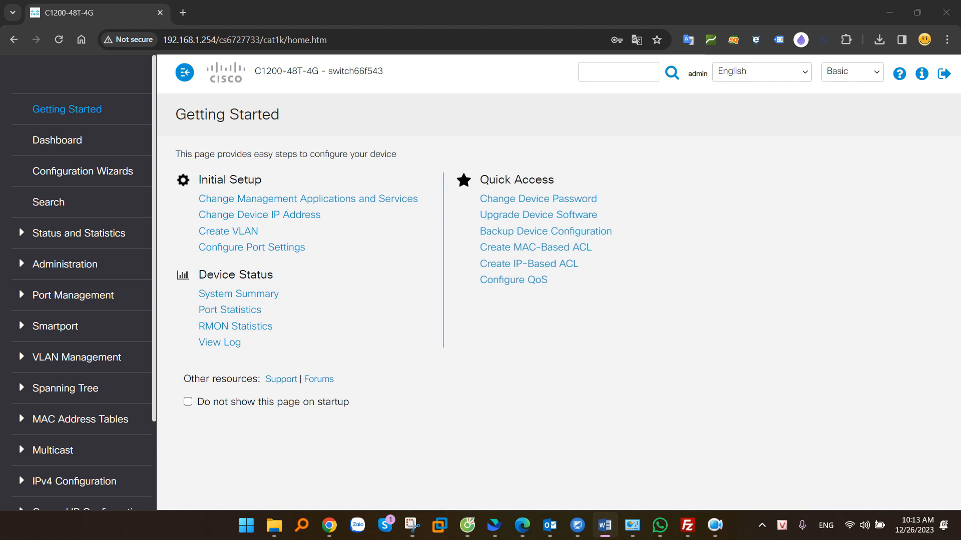
Bring the Chrome window showing the switch's Getting Started page to the front
click(436, 157)
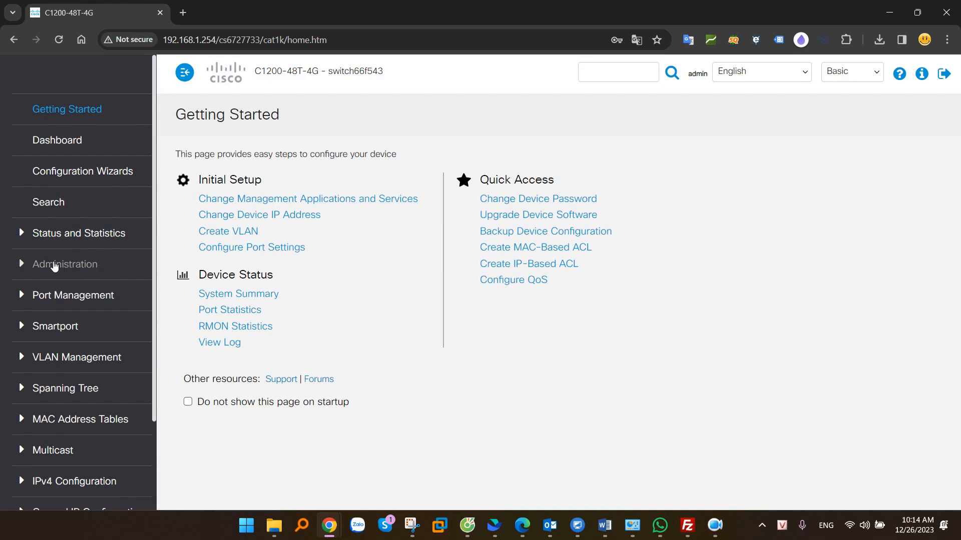
Go to Administration > File Management > File Operations in the switch sidebar
click(70, 264)
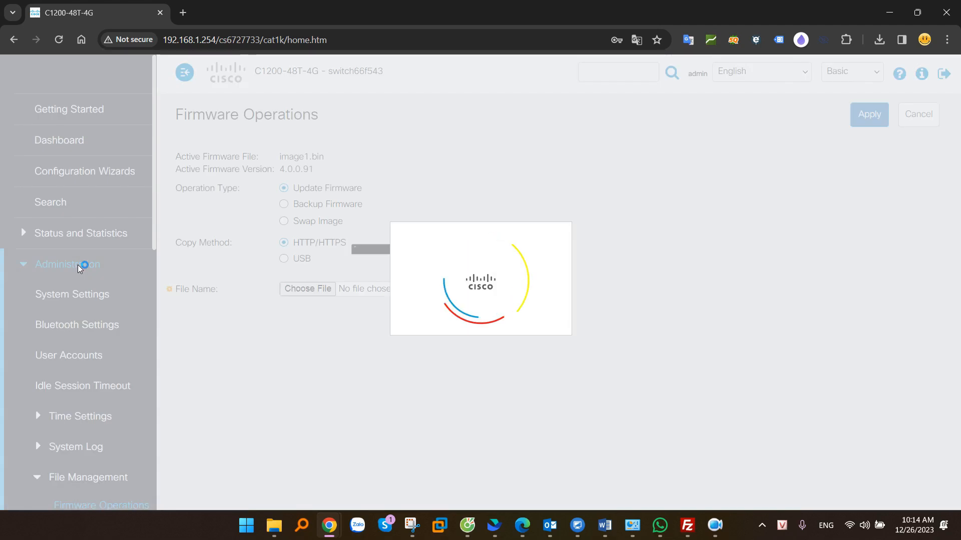
scroll(50, 265, down, 3)
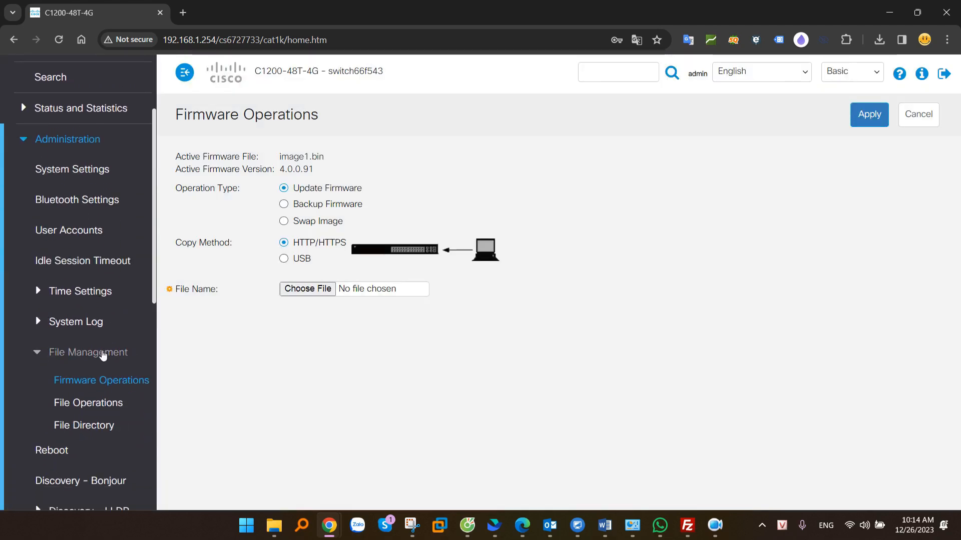
click(111, 407)
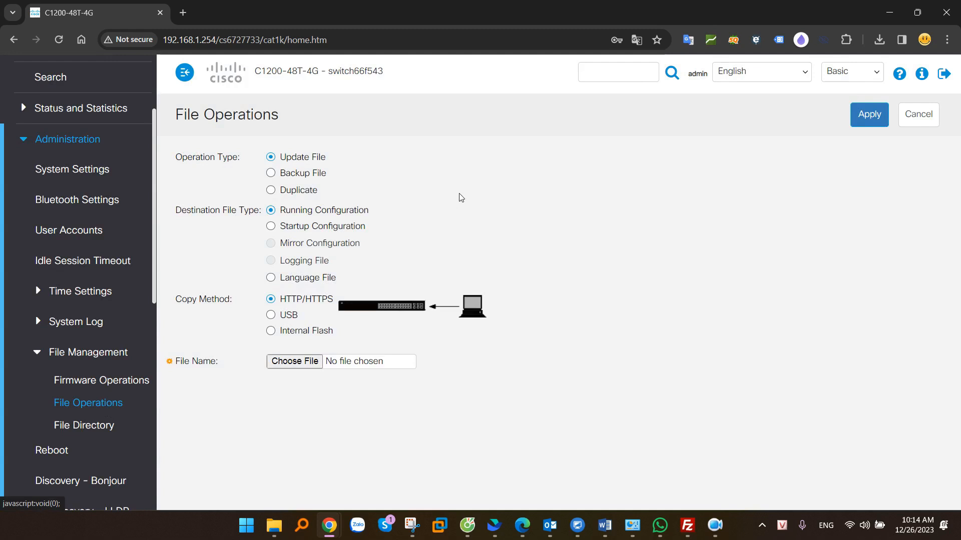
Choose Backup File with Running Configuration as the source file type
drag(175, 158, 240, 159)
click(213, 160)
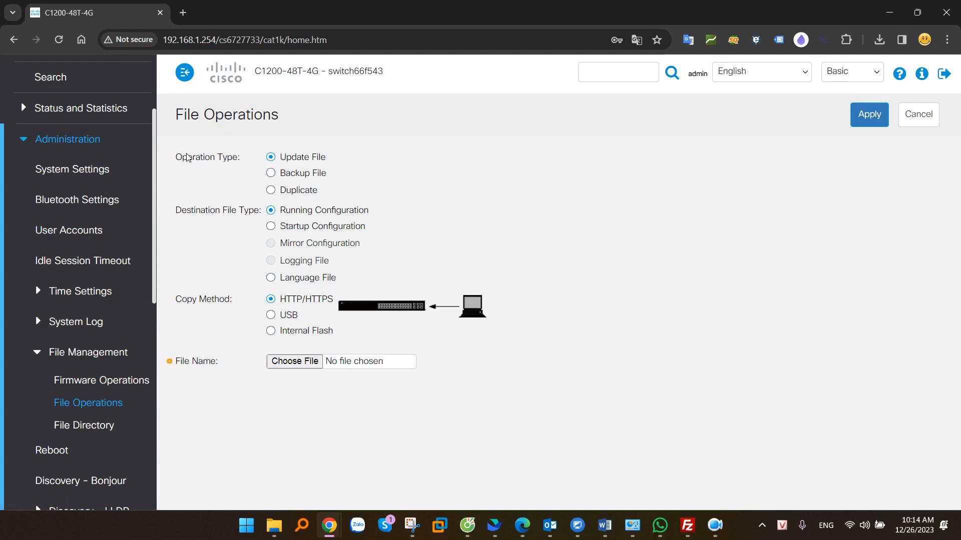
drag(175, 159, 237, 160)
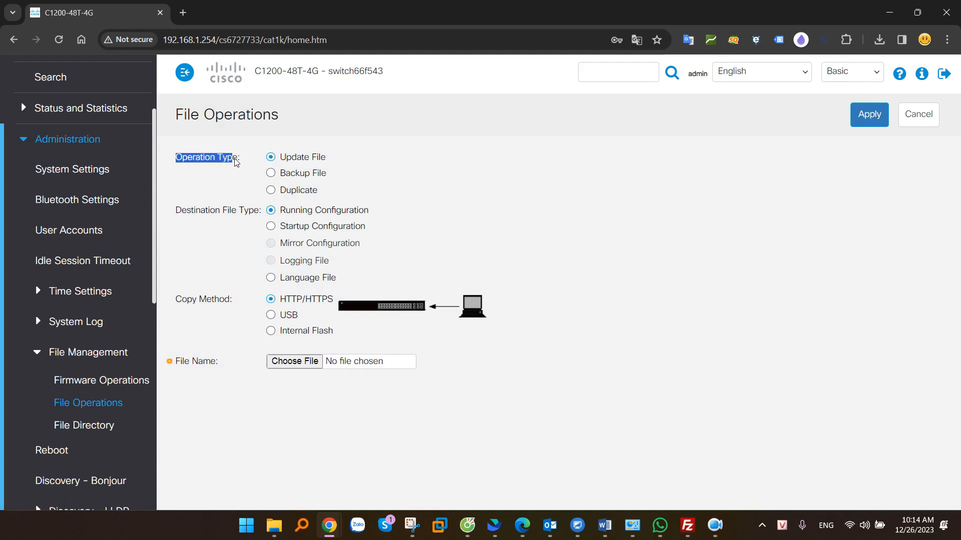
click(284, 175)
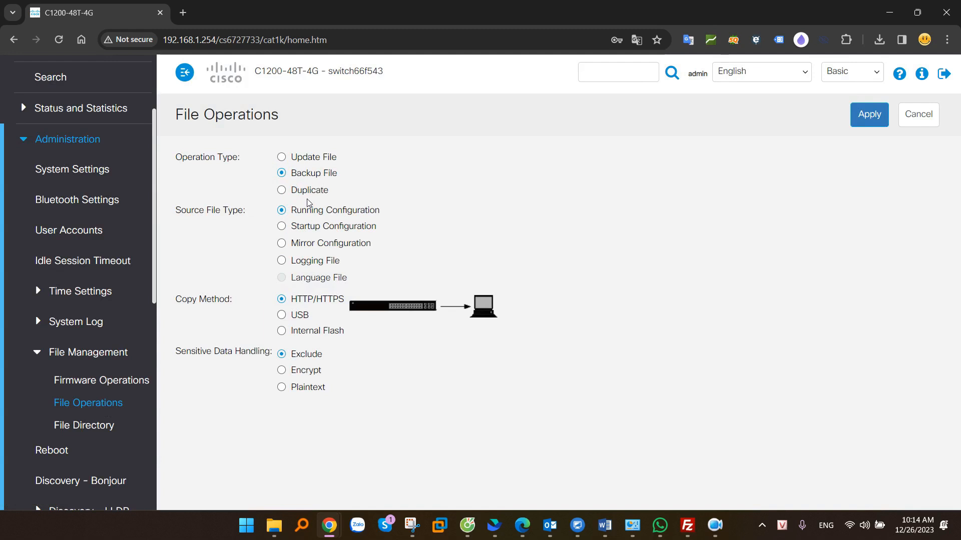
drag(178, 212, 363, 214)
click(297, 213)
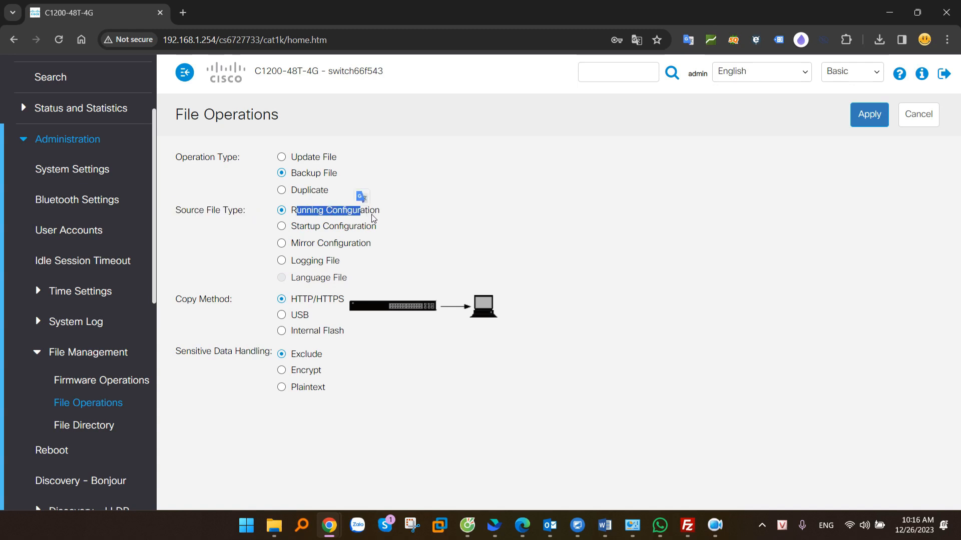
click(282, 226)
click(292, 260)
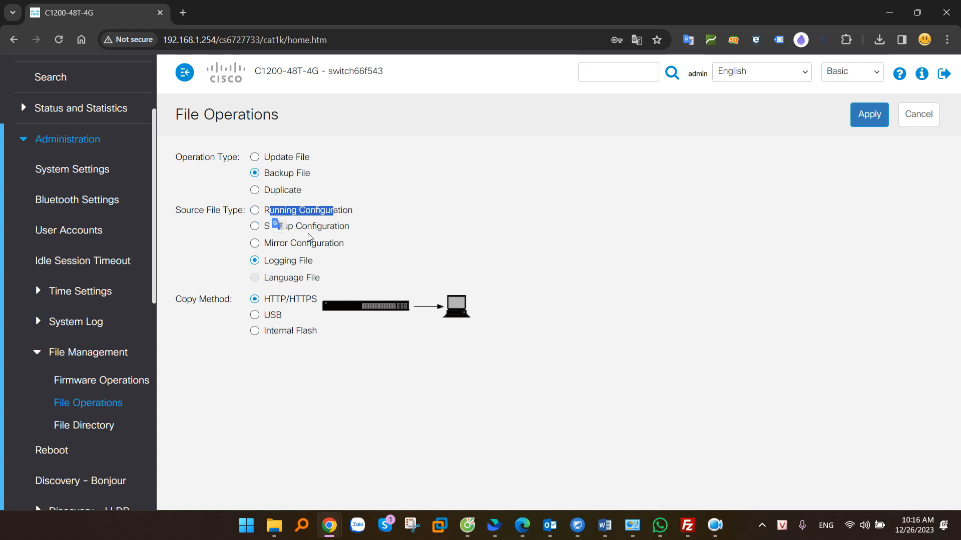
click(373, 244)
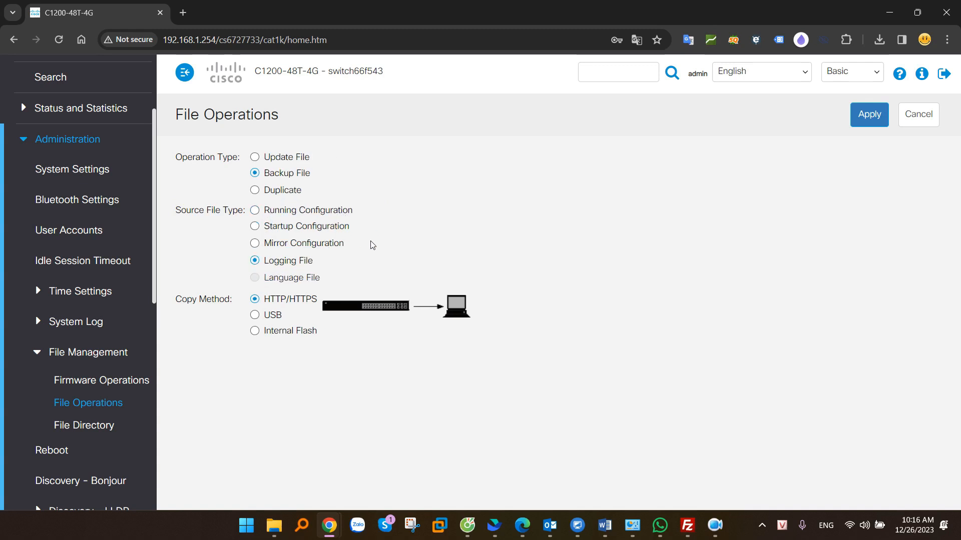
click(255, 212)
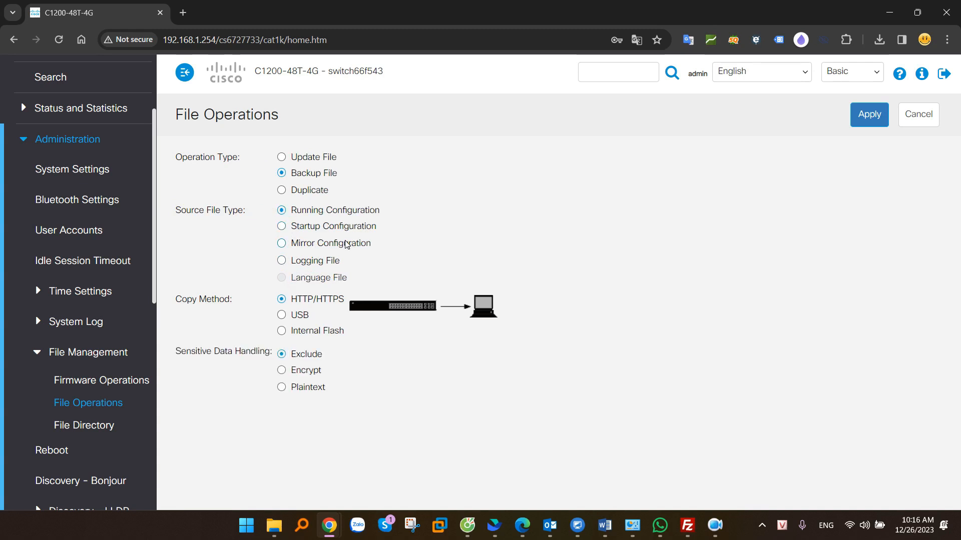
Keep the copy method on HTTP/HTTPS and set sensitive data handling to Exclude
drag(192, 302, 234, 302)
drag(302, 300, 340, 300)
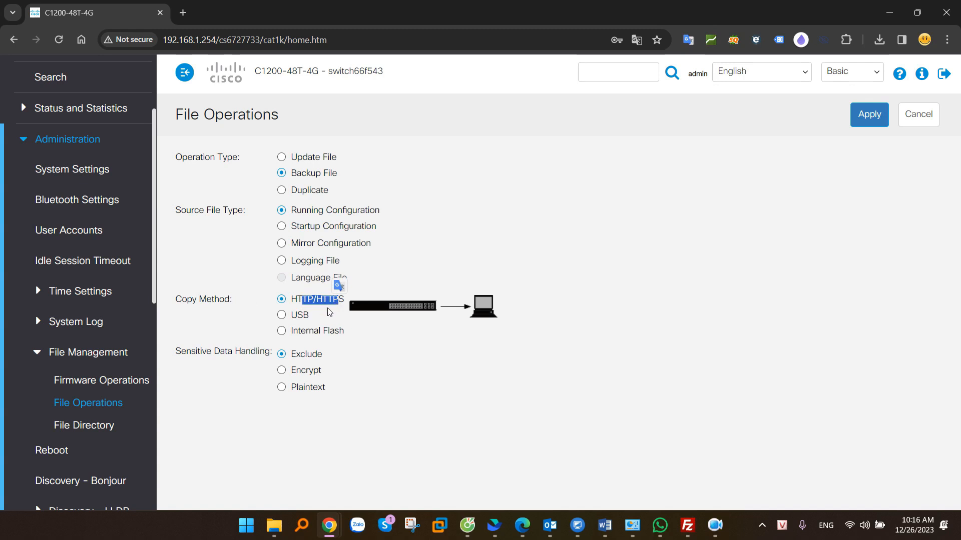
click(281, 315)
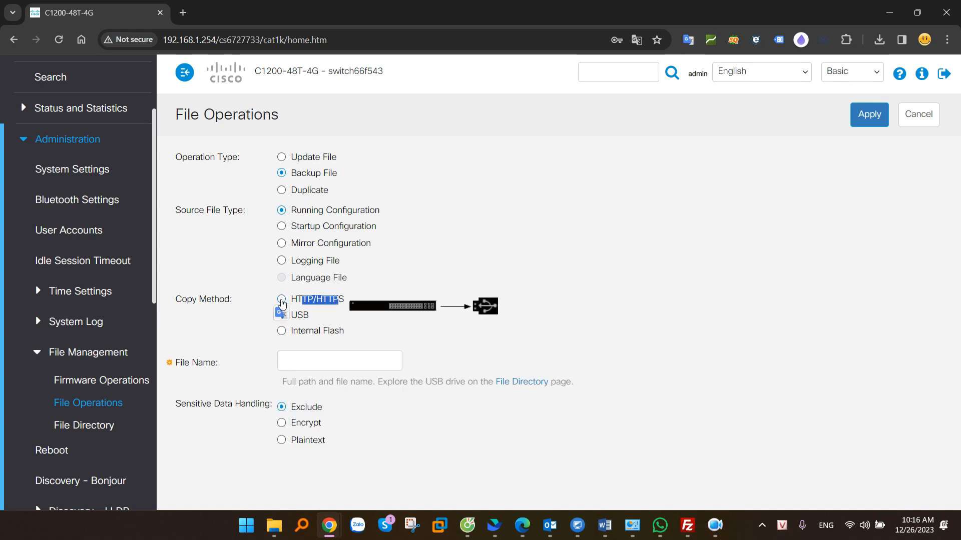
click(281, 299)
drag(186, 352, 254, 353)
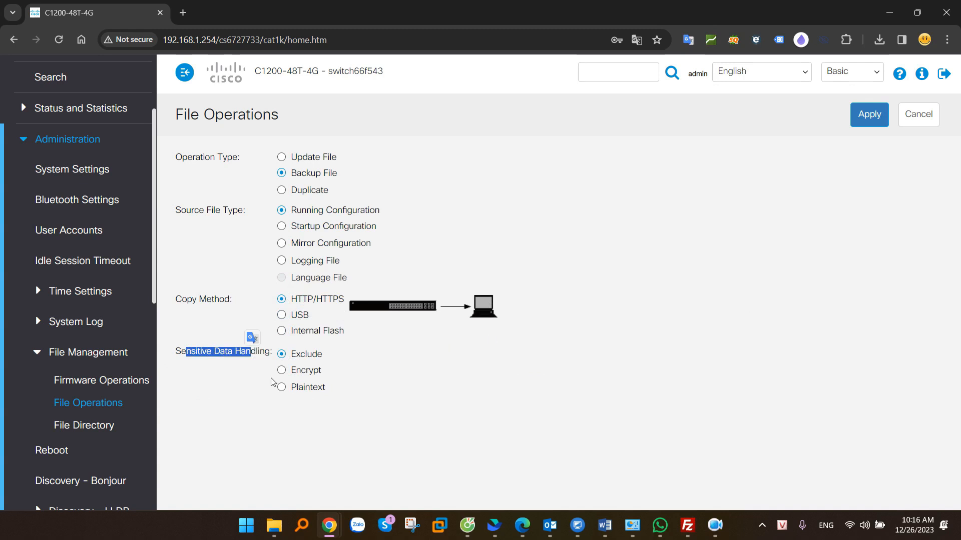
drag(301, 355, 316, 358)
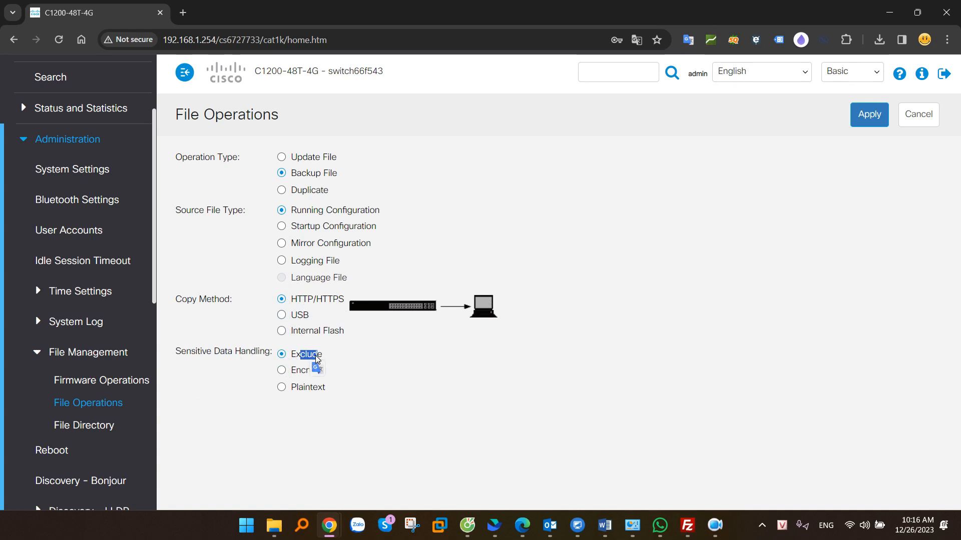
click(289, 372)
click(292, 374)
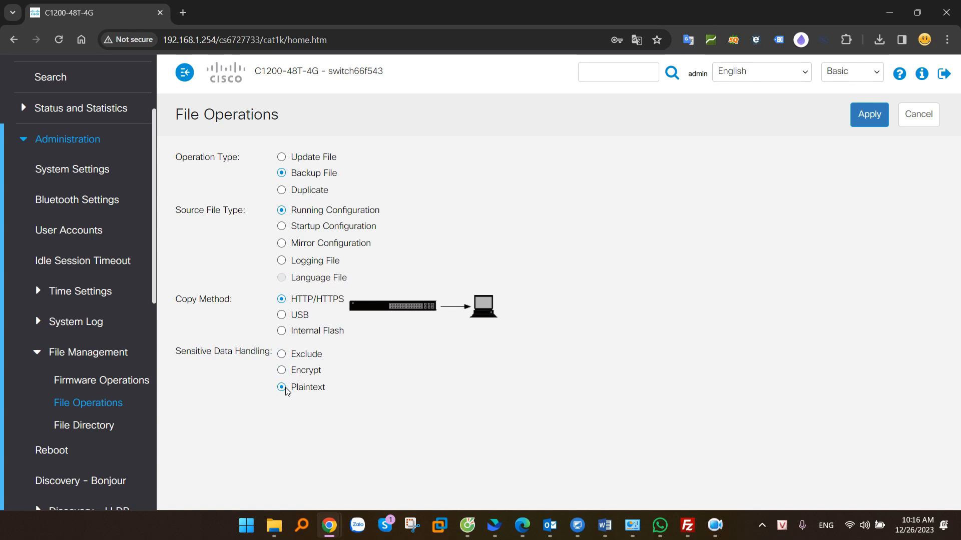
click(282, 356)
Apply the backup and save running-config (3).txt to the Desktop
click(871, 115)
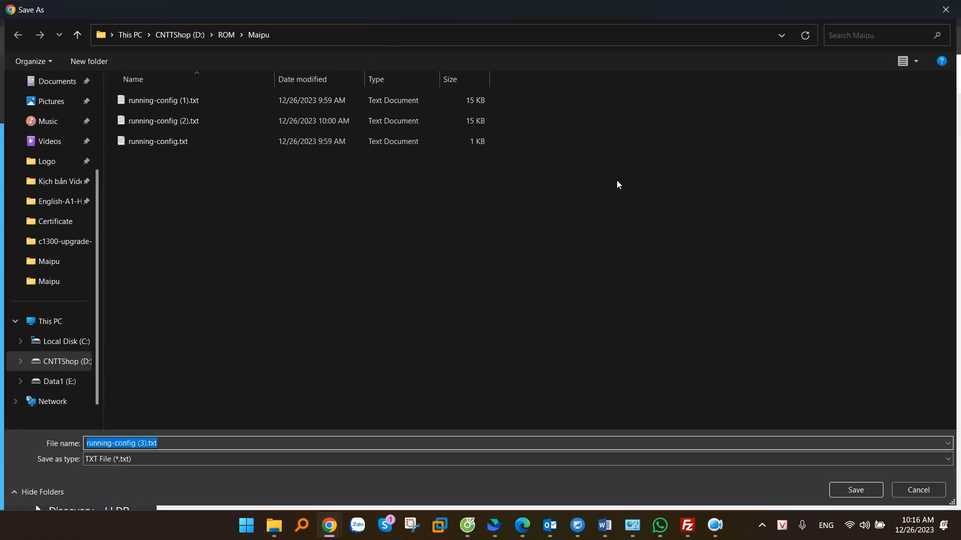
scroll(50, 235, up, 3)
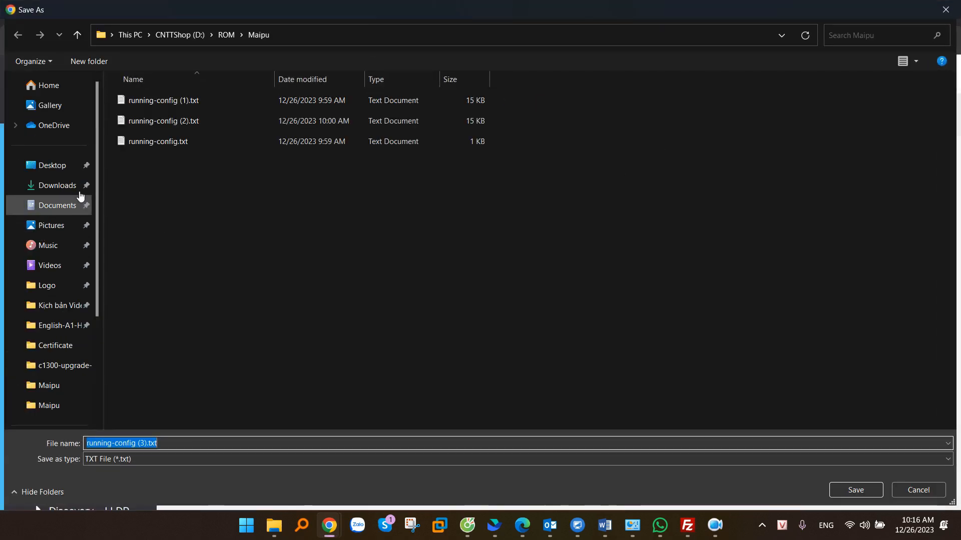
click(65, 165)
click(856, 490)
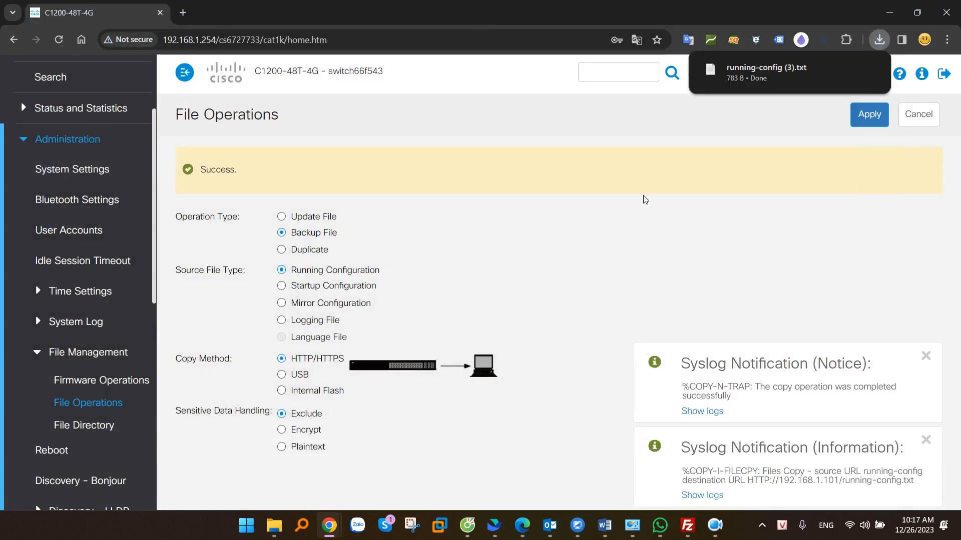
click(753, 83)
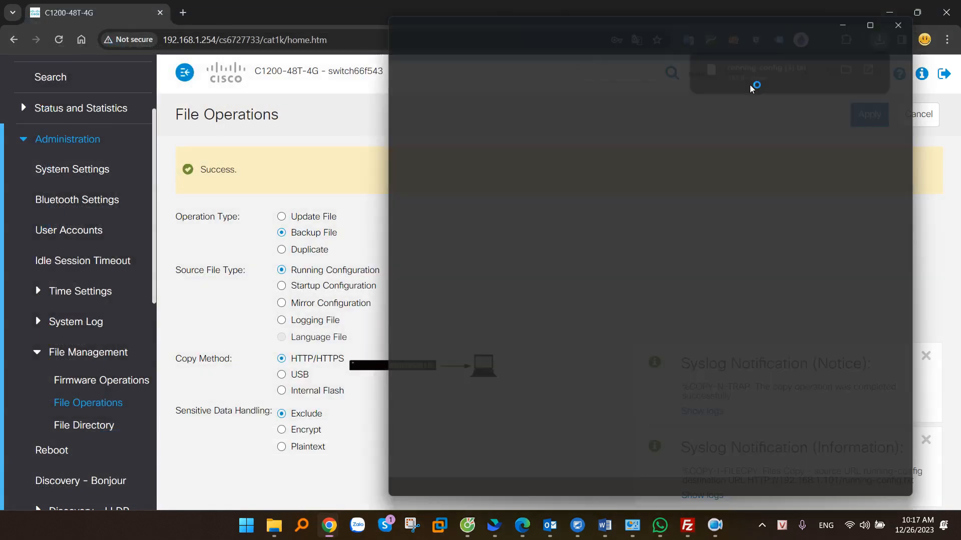
drag(413, 89, 536, 275)
click(537, 275)
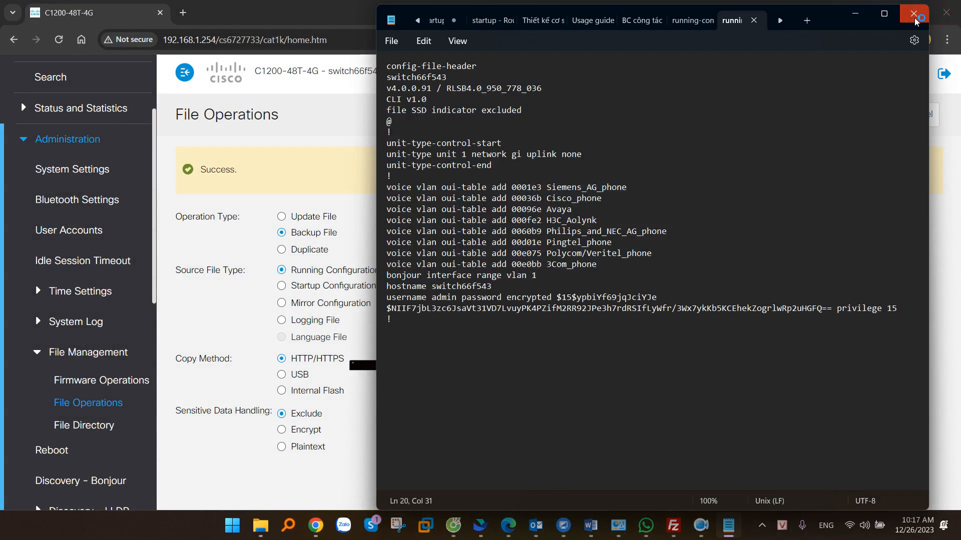
click(914, 17)
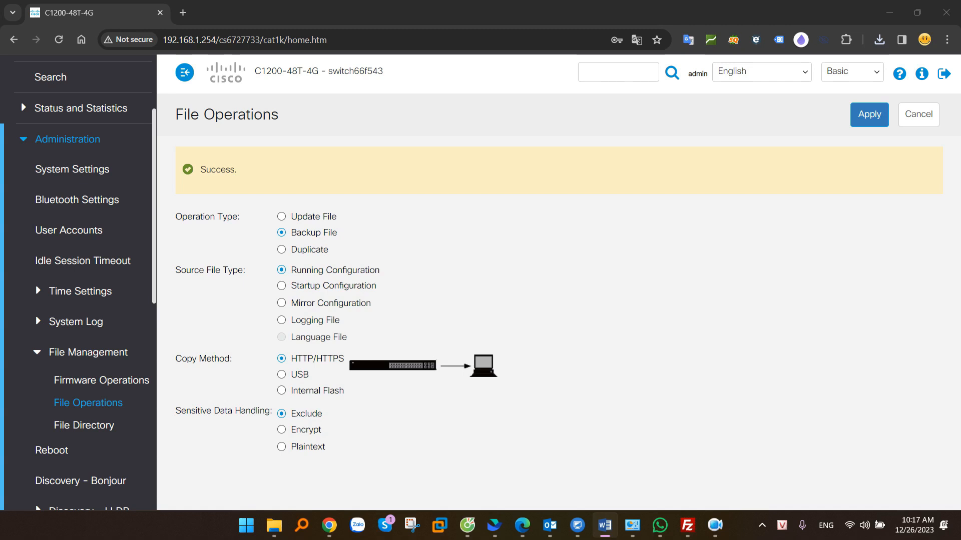
Open software.cisco.com in a new tab and follow Access downloads to Software Download
click(183, 12)
text(so)
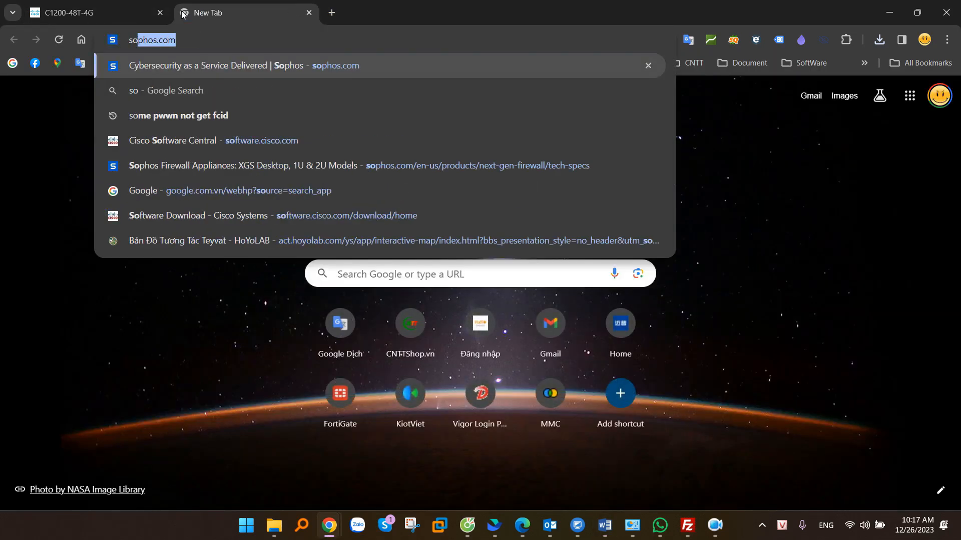
text(ft)
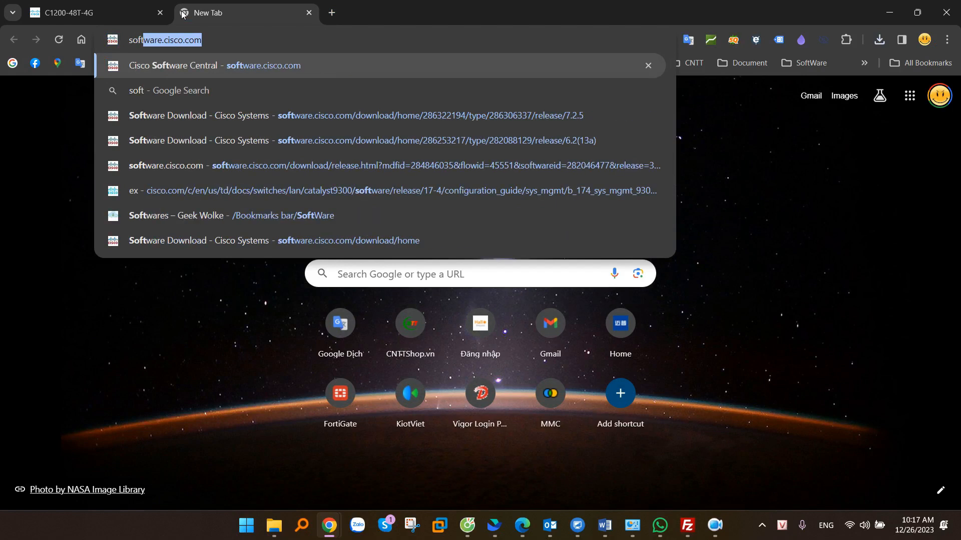
key(Return)
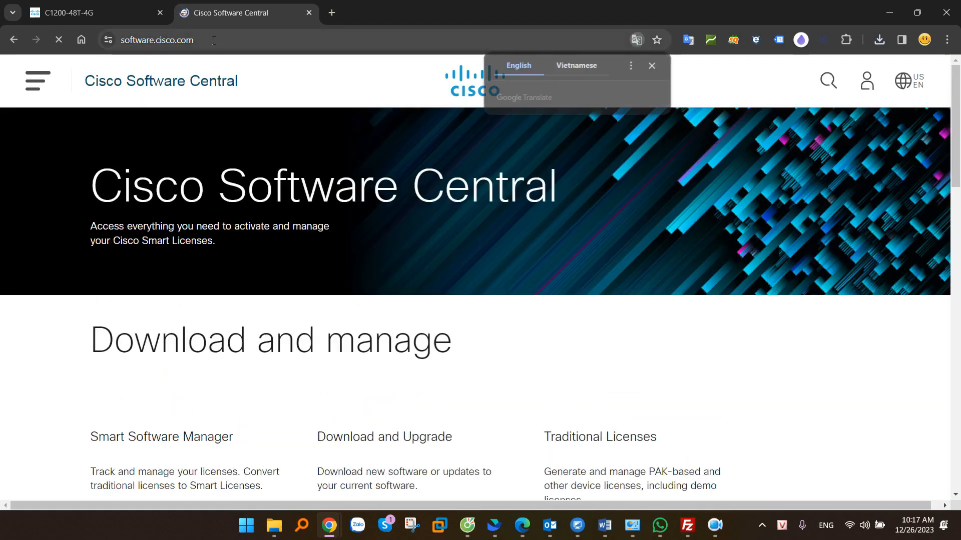
drag(206, 40, 104, 40)
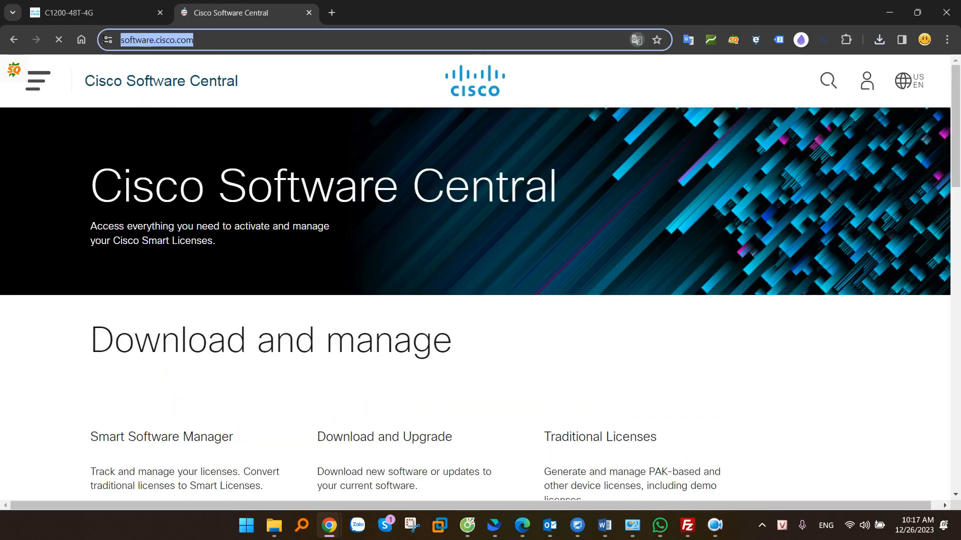
click(45, 309)
scroll(58, 299, down, 4)
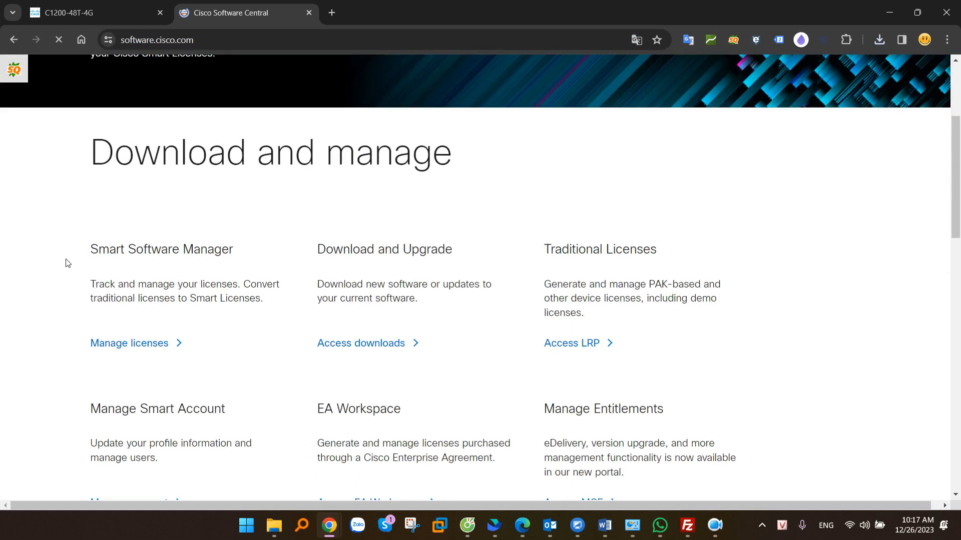
click(361, 344)
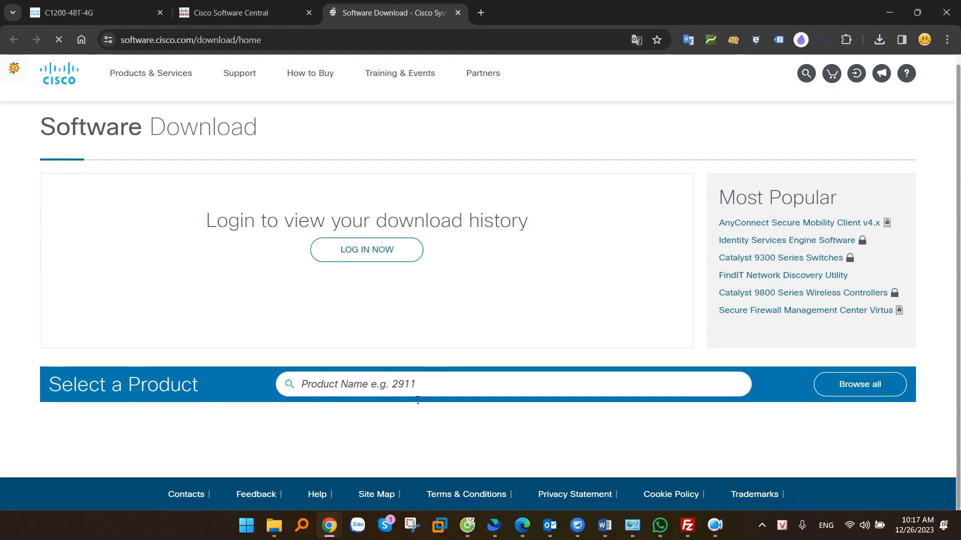
Search 'catalyst 1200' and select the Catalyst 1200-48T-4G Smart Switch product
click(382, 386)
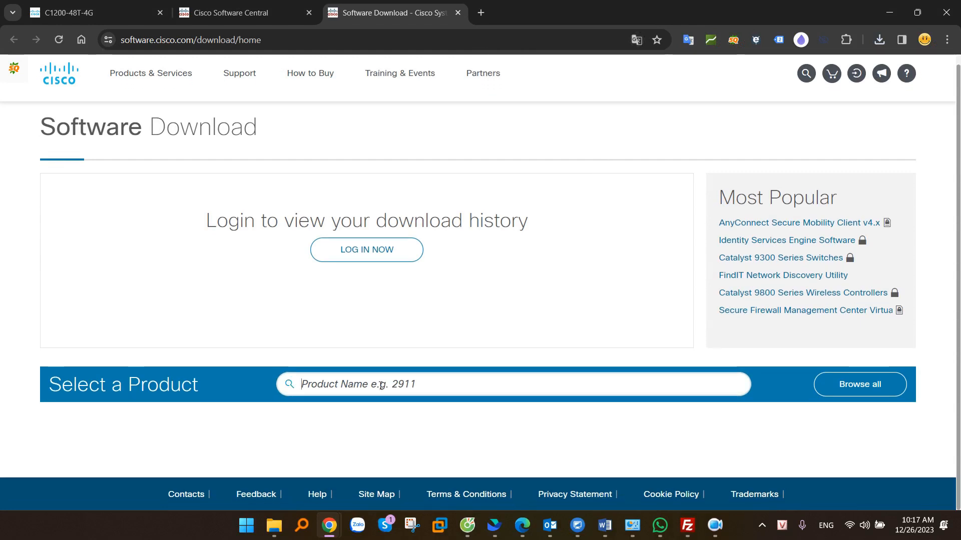
text(cataly)
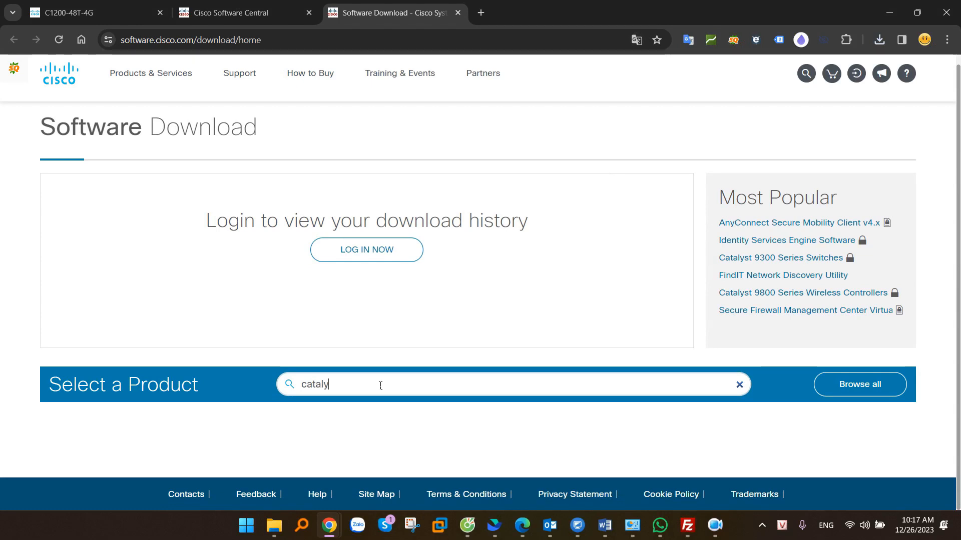
text(st 1200)
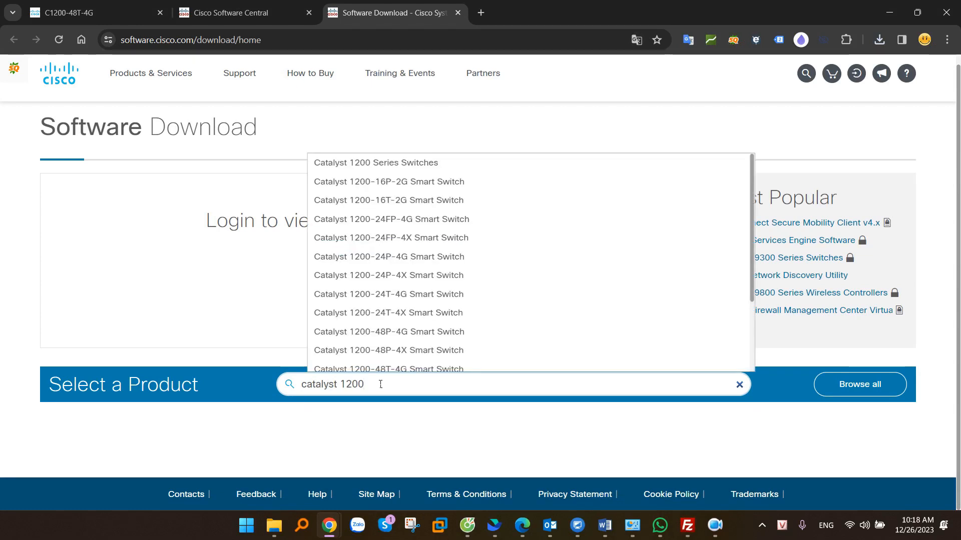
scroll(384, 325, down, 2)
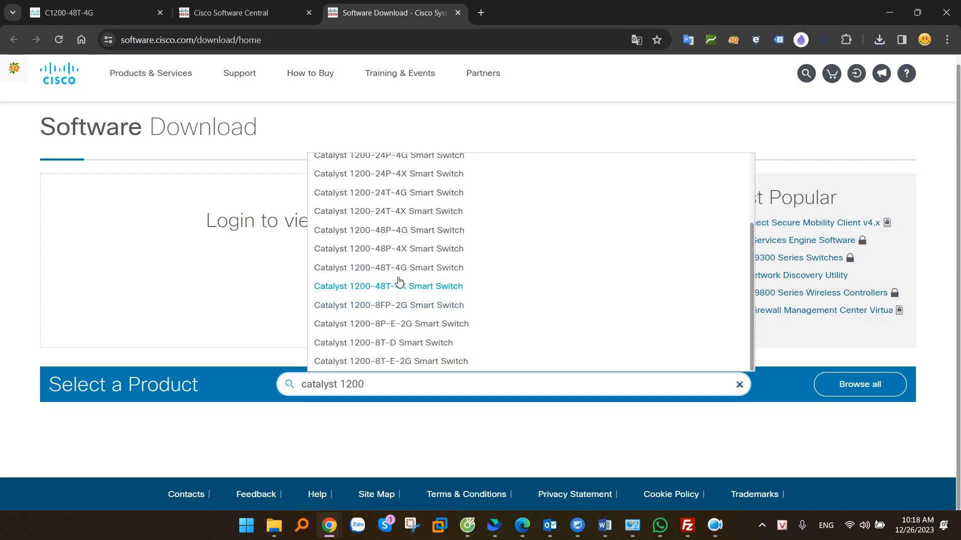
click(114, 9)
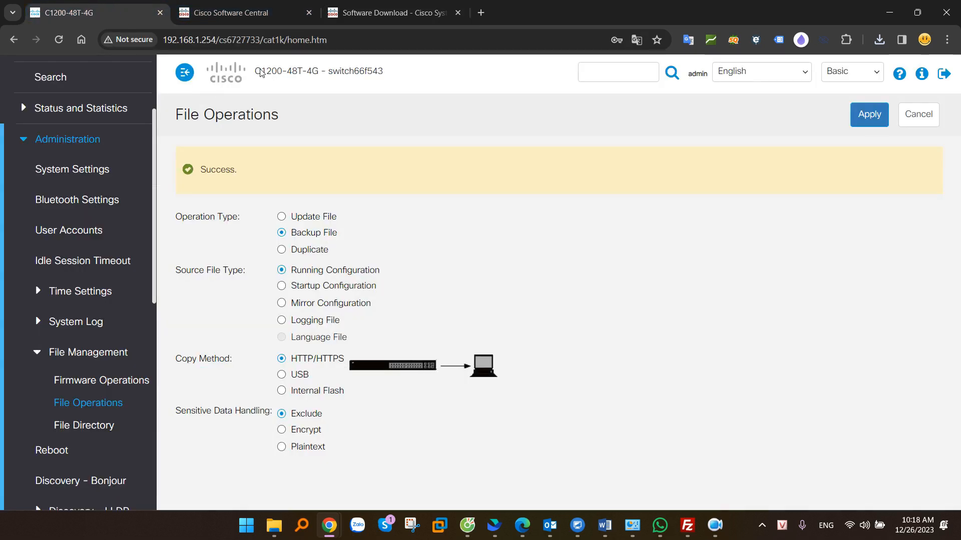
drag(255, 72, 326, 72)
click(380, 12)
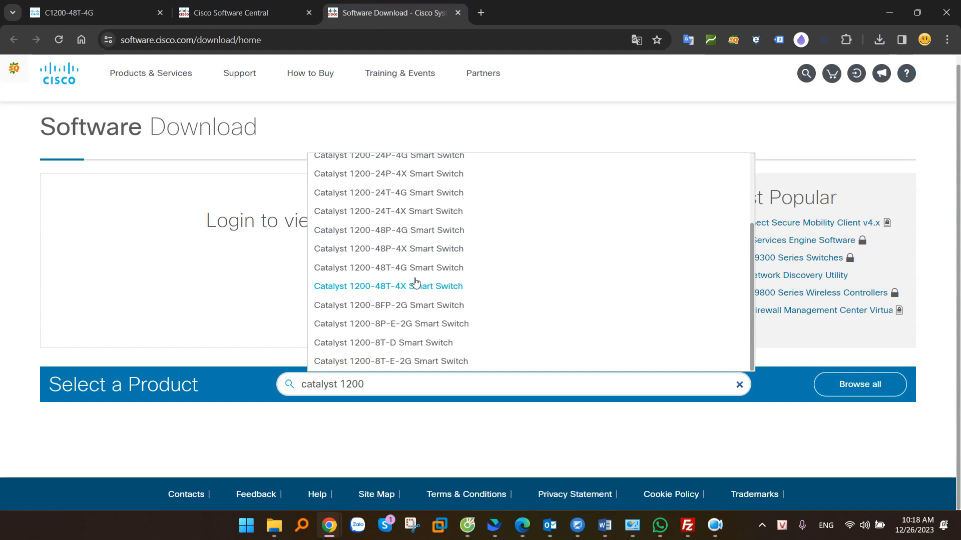
click(379, 269)
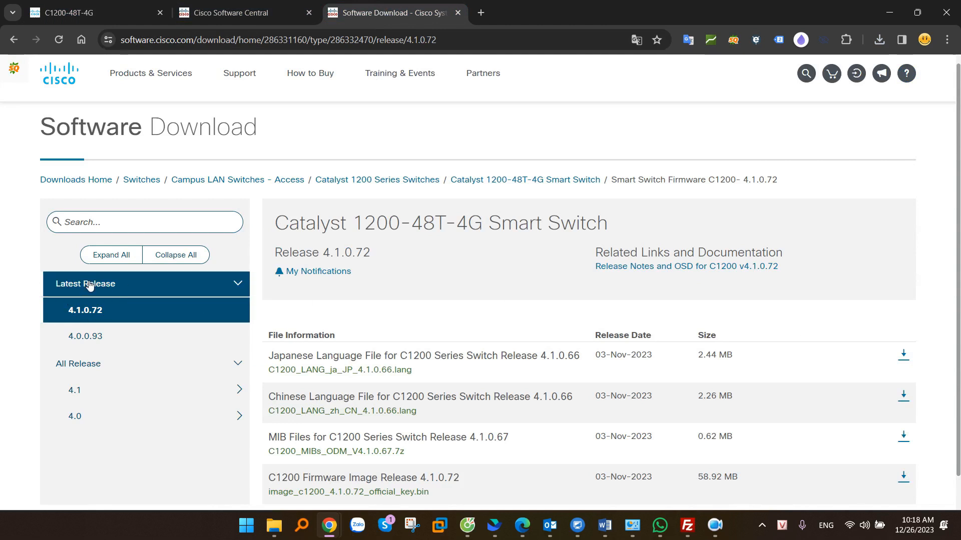
Download and save image_c1200_4.1.0.72_official_key.bin, then return to the switch's web UI
scroll(480, 350, down, 1)
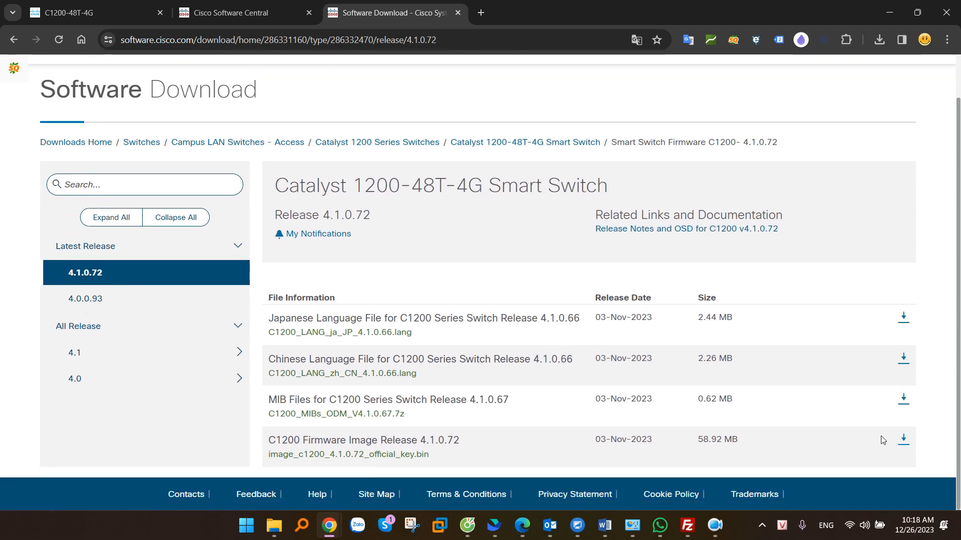
mouse_move(446, 444)
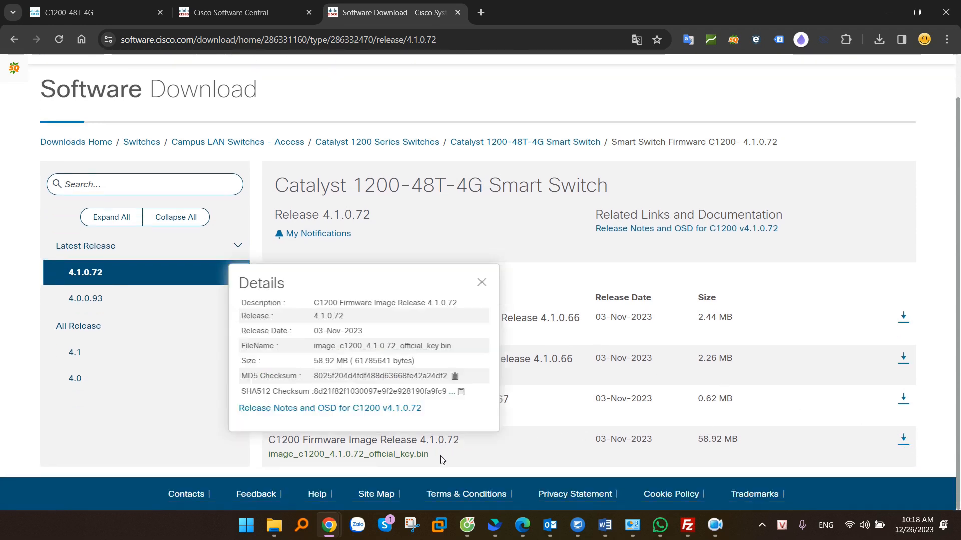
drag(429, 454, 268, 456)
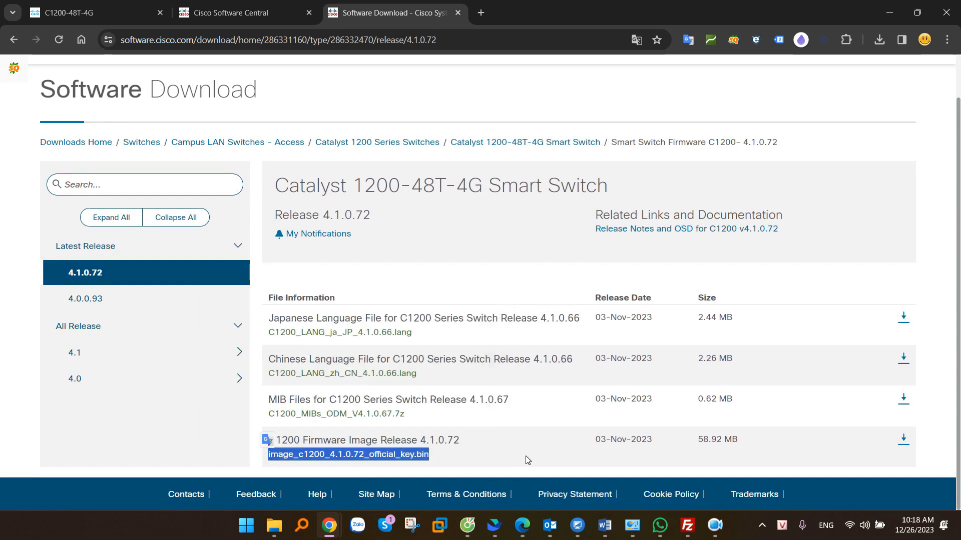
click(904, 439)
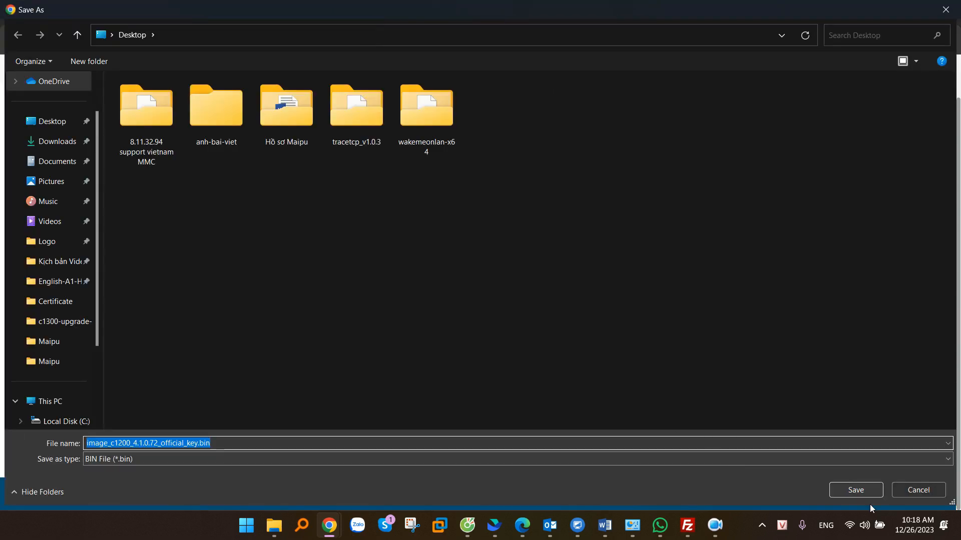
click(853, 489)
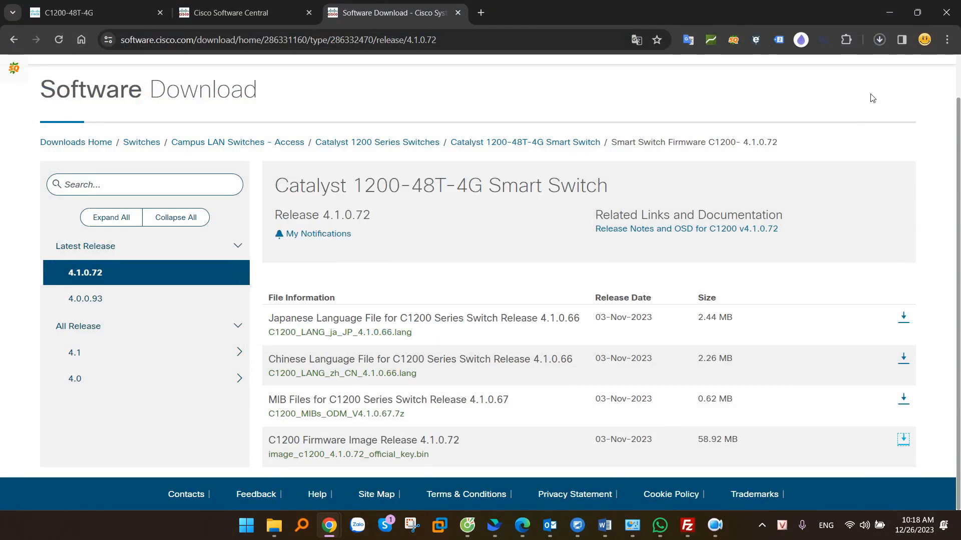
click(879, 40)
click(925, 97)
key(alt+Tab)
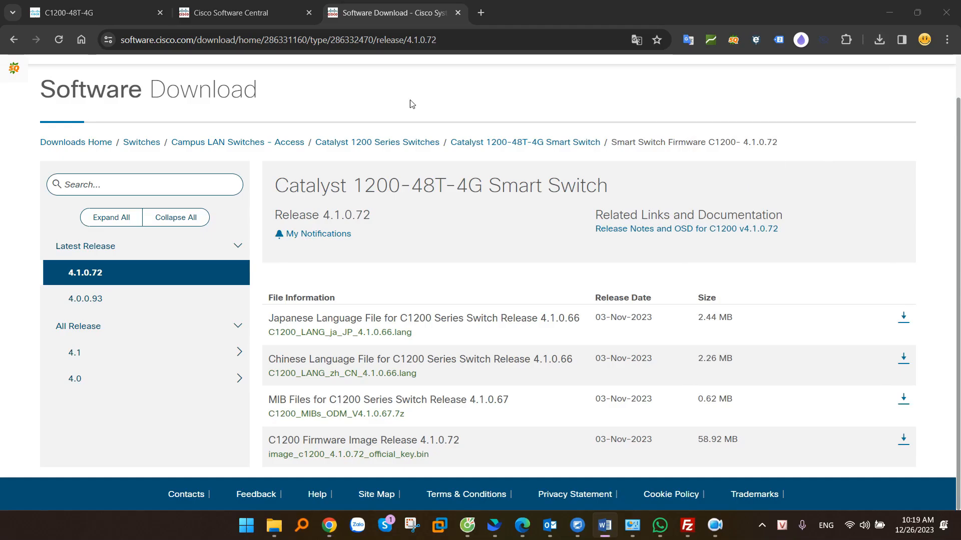
click(78, 11)
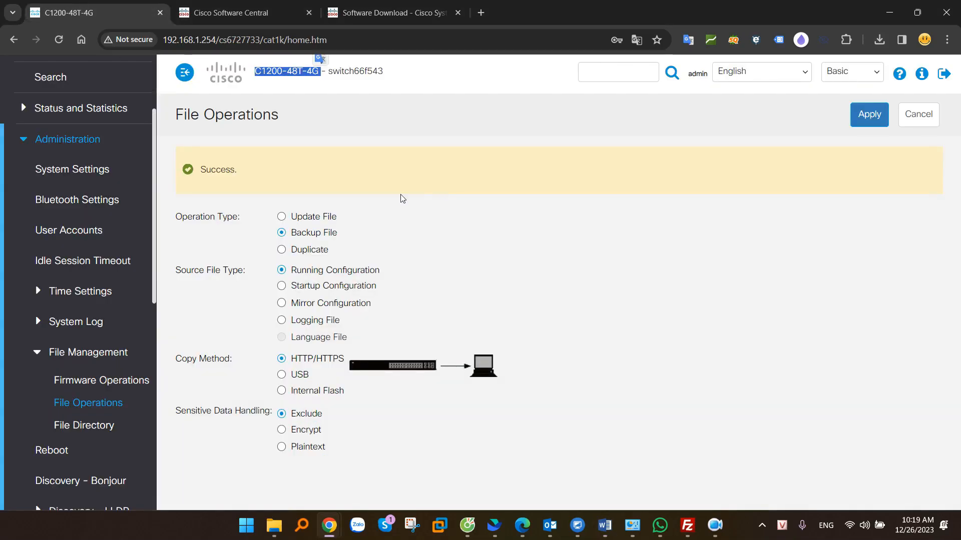
Open Firmware Operations with Update Firmware over HTTP/HTTPS and browse for the firmware file
key(alt+Tab)
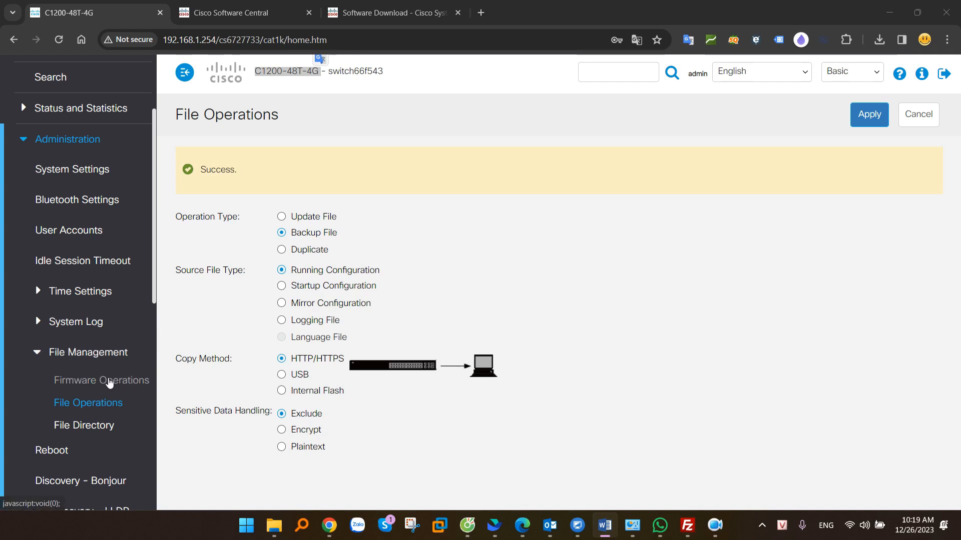
click(110, 383)
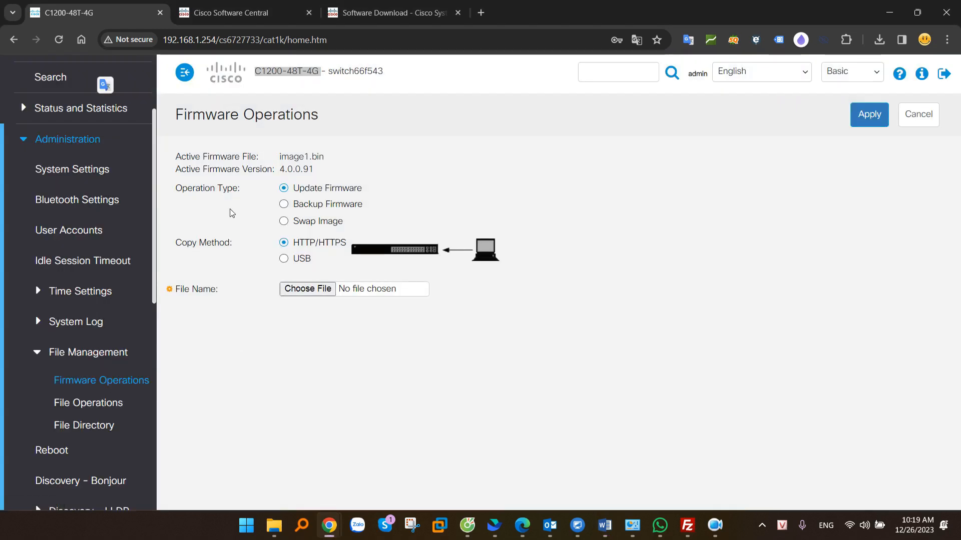
drag(179, 196, 241, 195)
drag(305, 189, 353, 195)
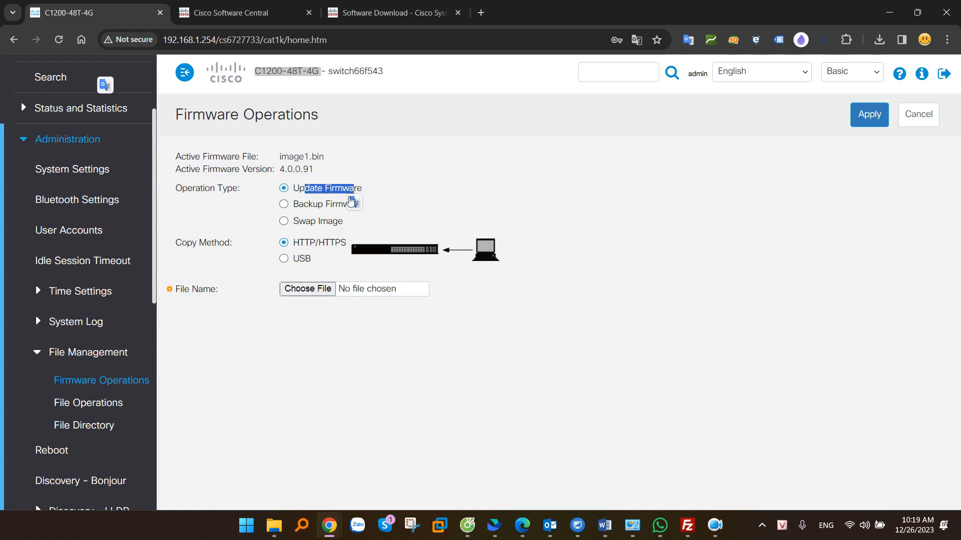
drag(192, 245, 225, 245)
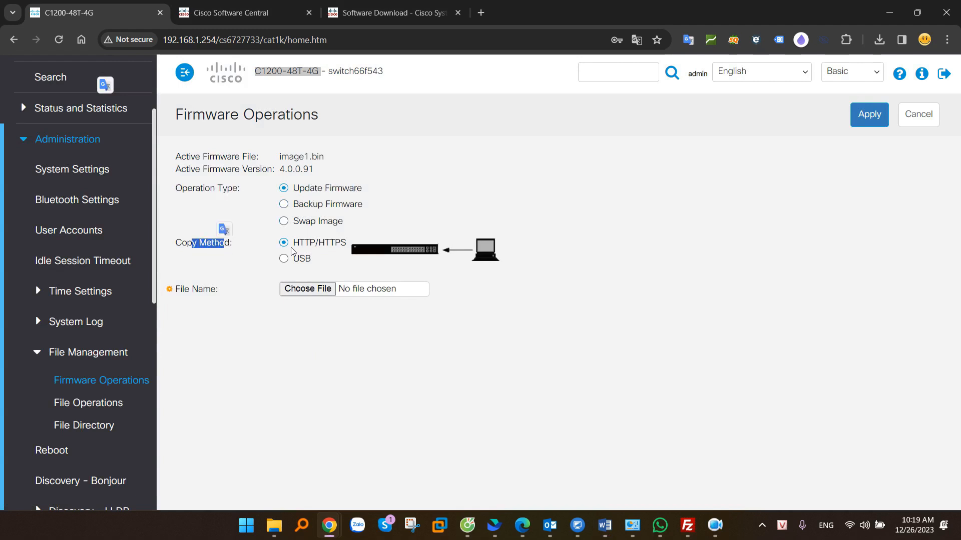
drag(303, 246, 339, 244)
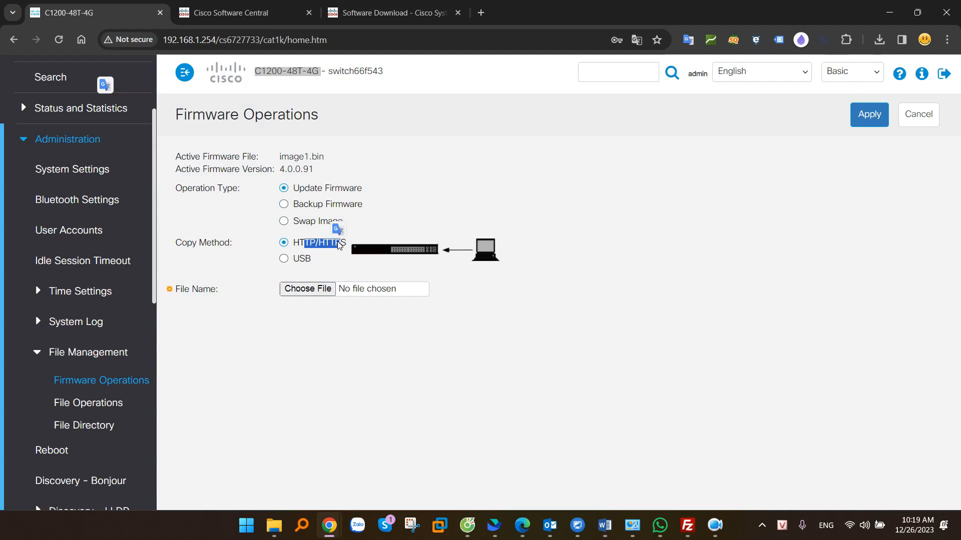
click(284, 260)
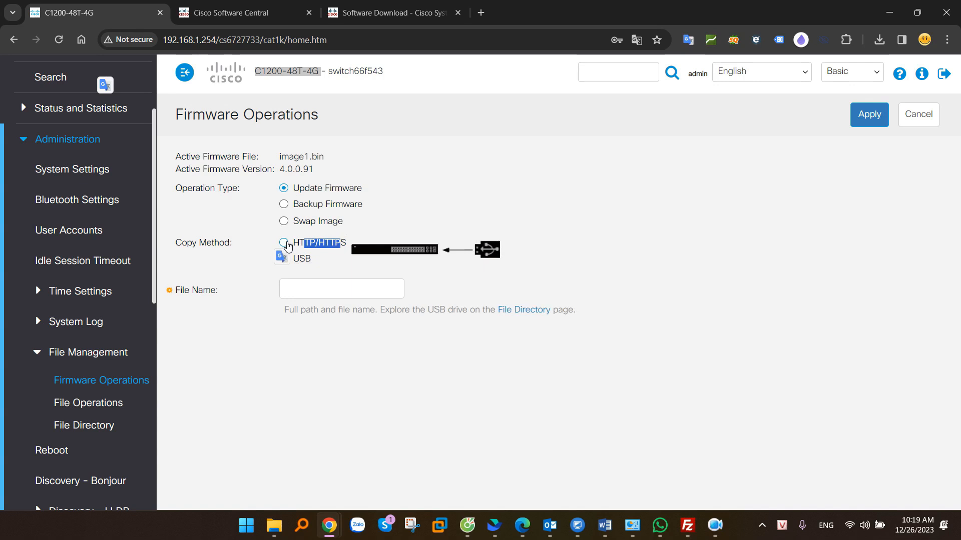
click(285, 244)
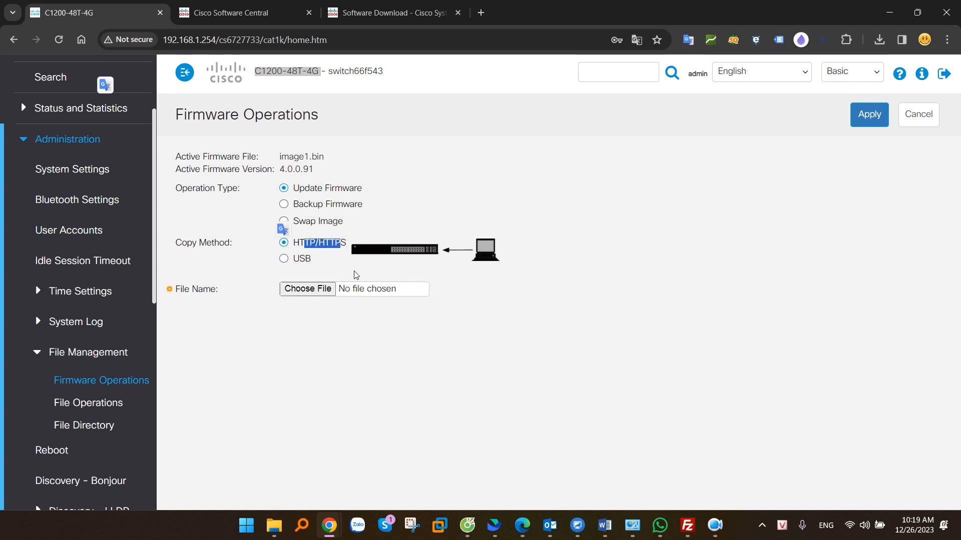
click(303, 292)
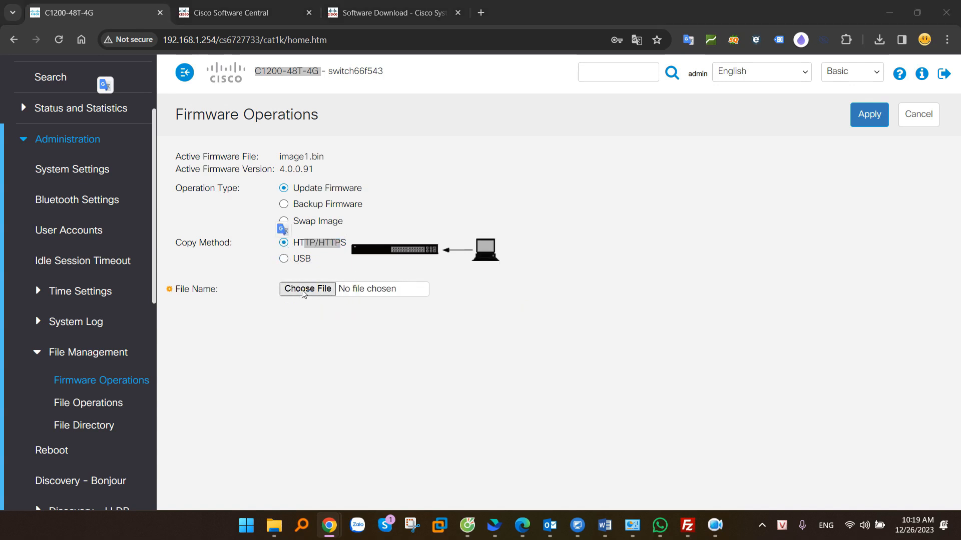
Select image_c1200_4.1.0.72_official_key.bin from the Desktop and apply the firmware update
scroll(65, 150, up, 2)
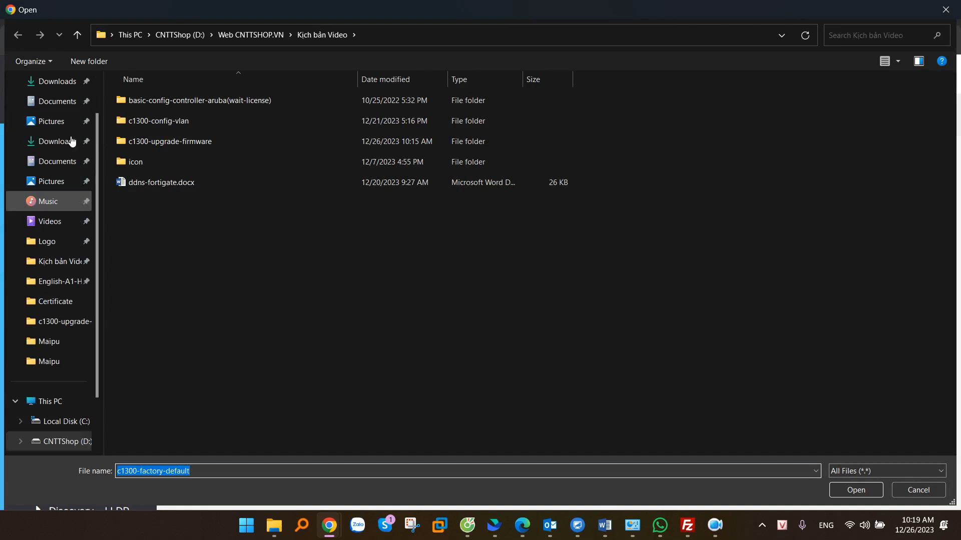
click(58, 167)
click(220, 221)
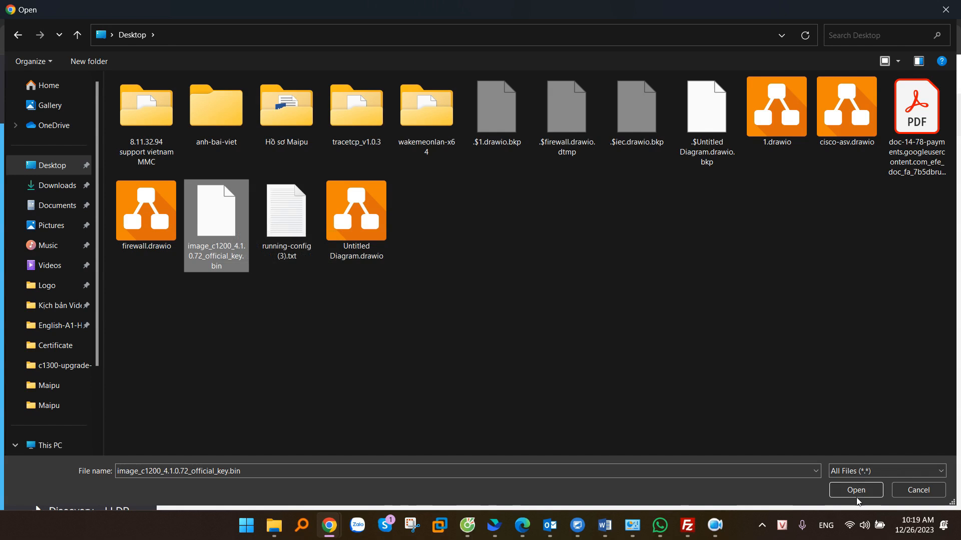
click(856, 490)
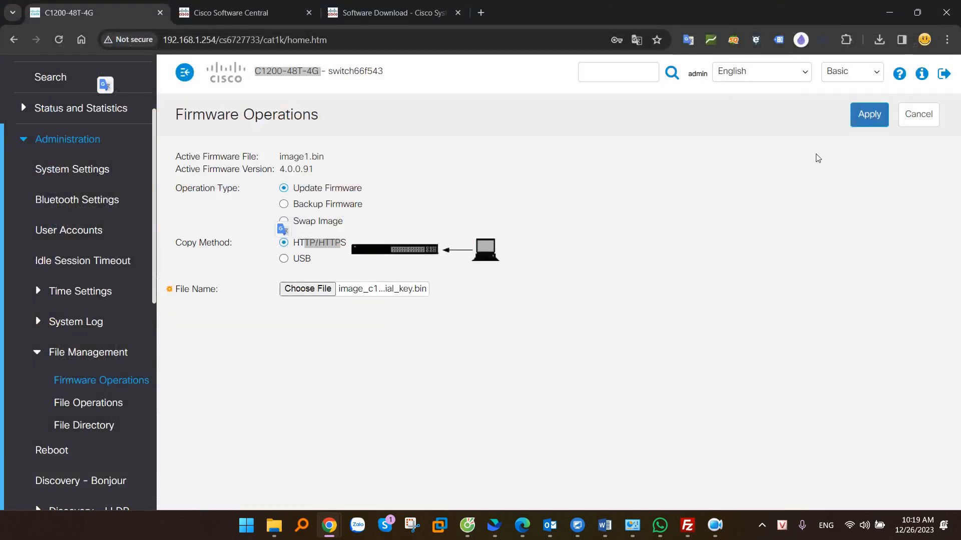
click(869, 114)
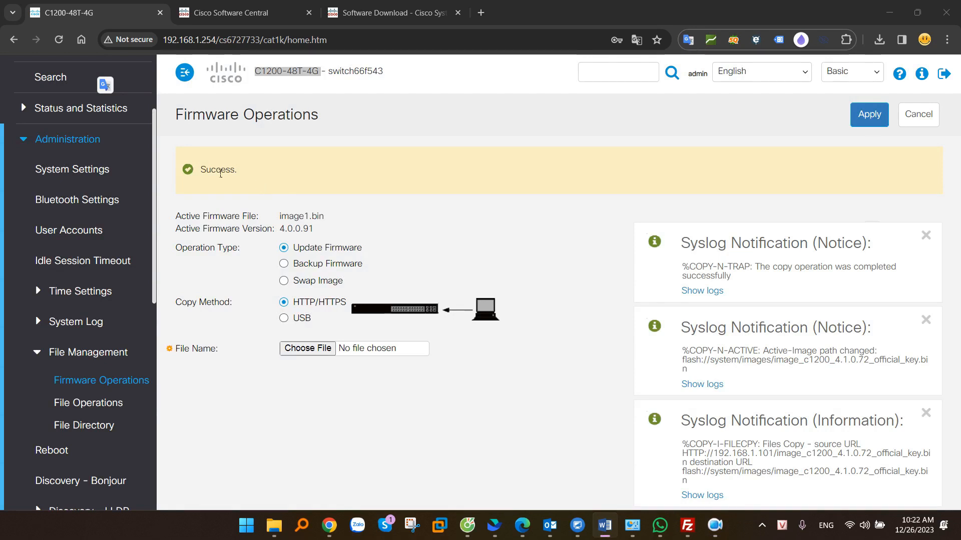
drag(207, 175, 258, 172)
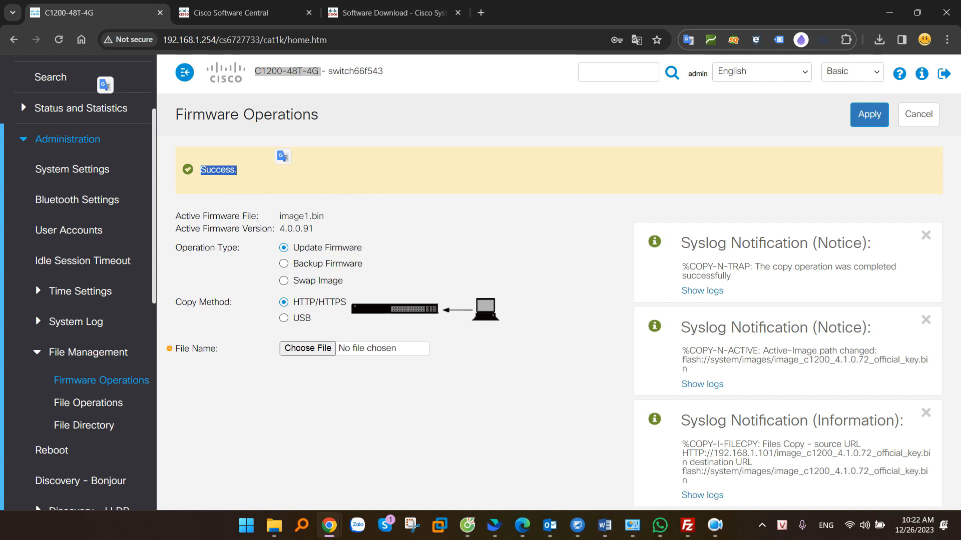
key(alt+Tab)
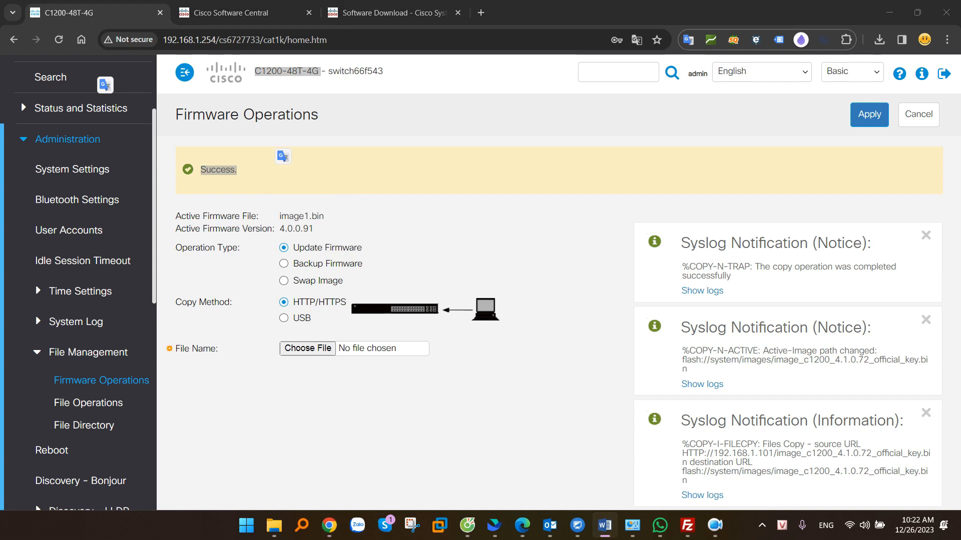
click(768, 355)
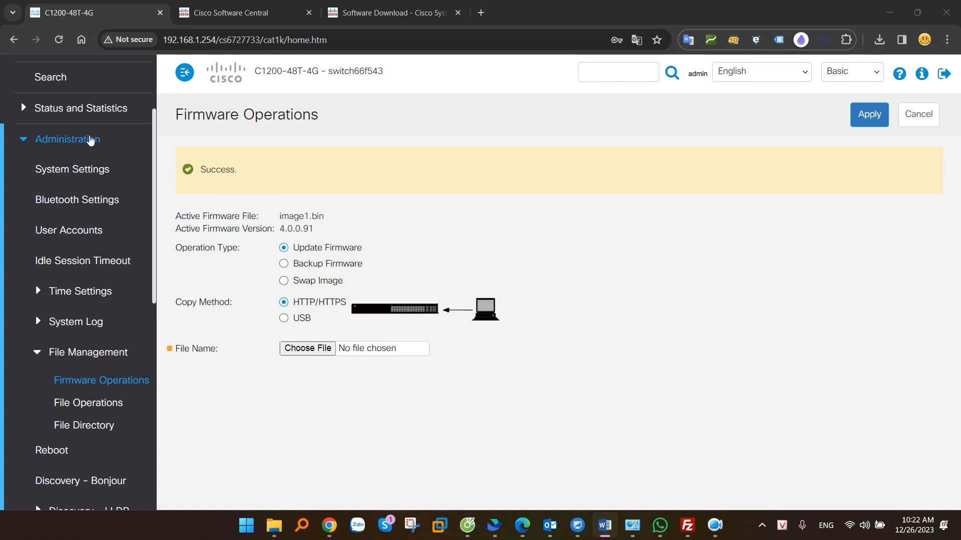
On Administration > Reboot, choose Immediate and confirm rebooting the switch
scroll(90, 142, down, 2)
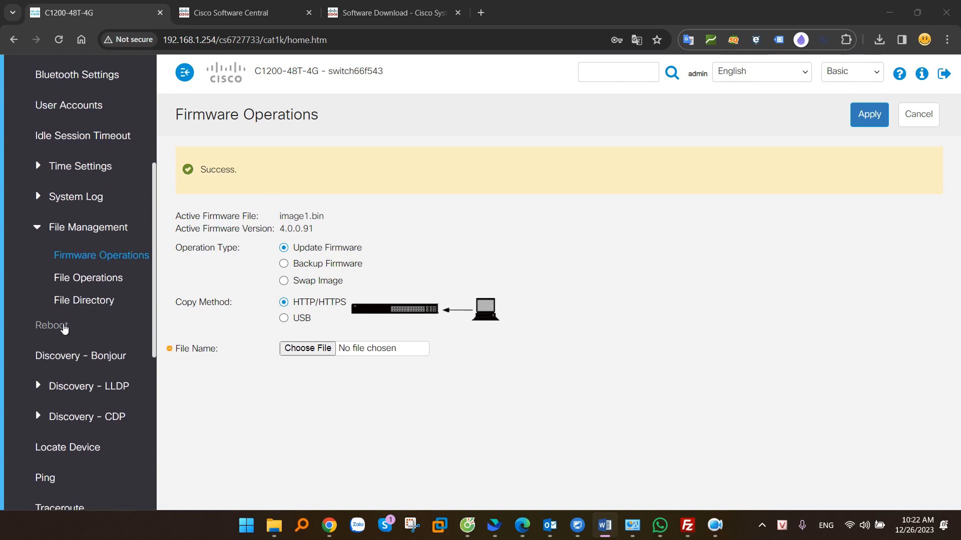
click(51, 326)
drag(226, 175, 274, 175)
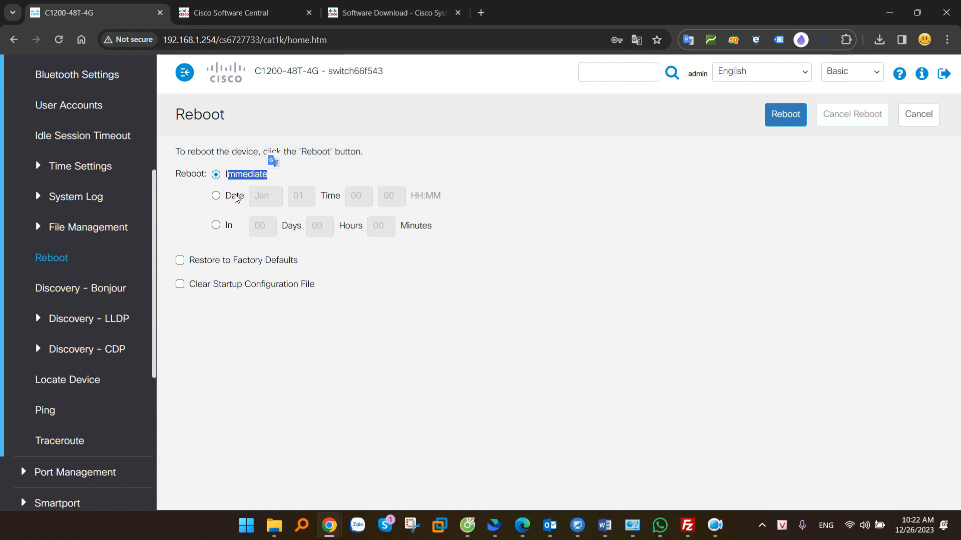
click(217, 197)
click(215, 225)
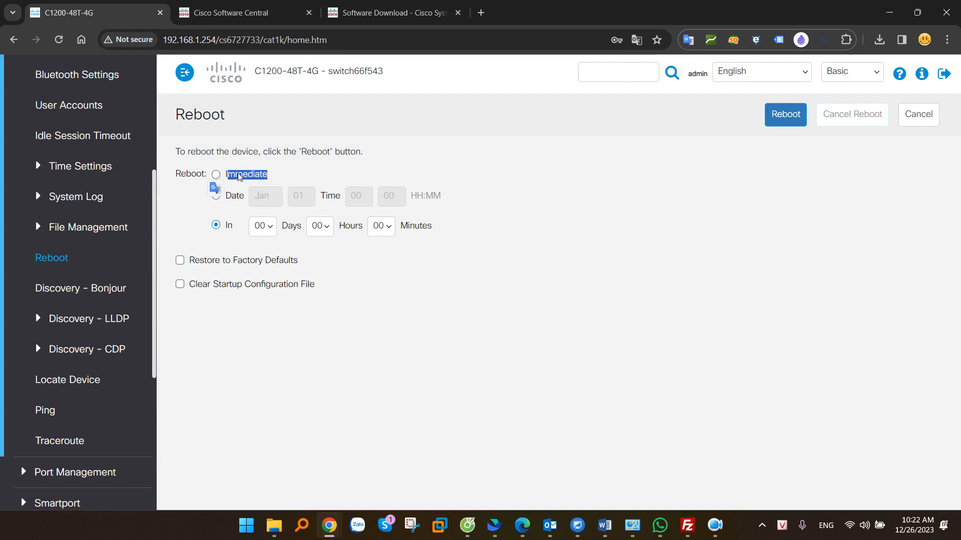
click(216, 175)
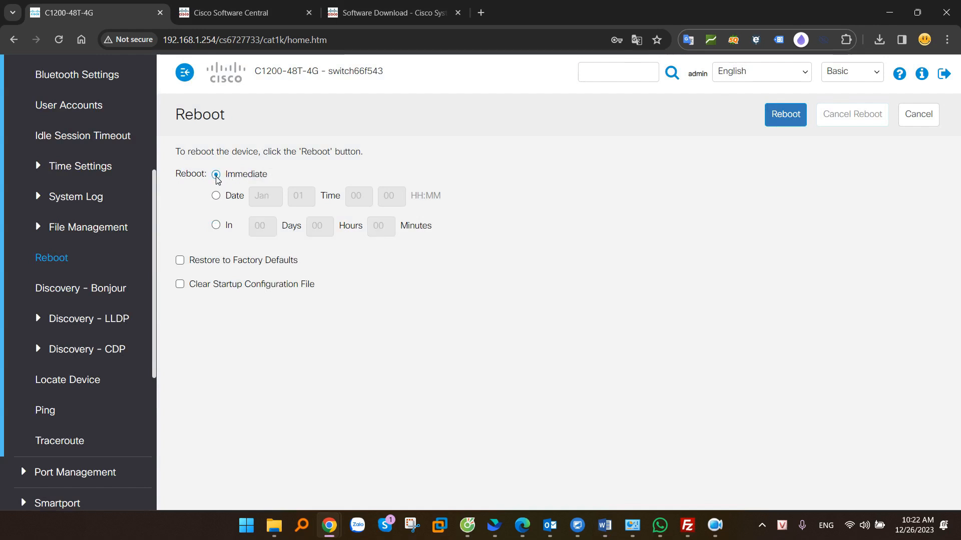
drag(199, 261, 278, 266)
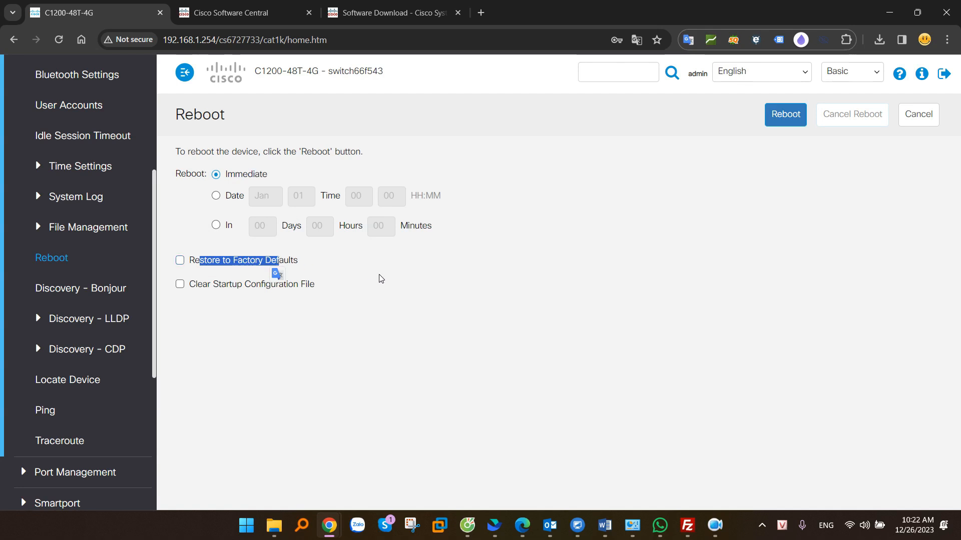
click(389, 283)
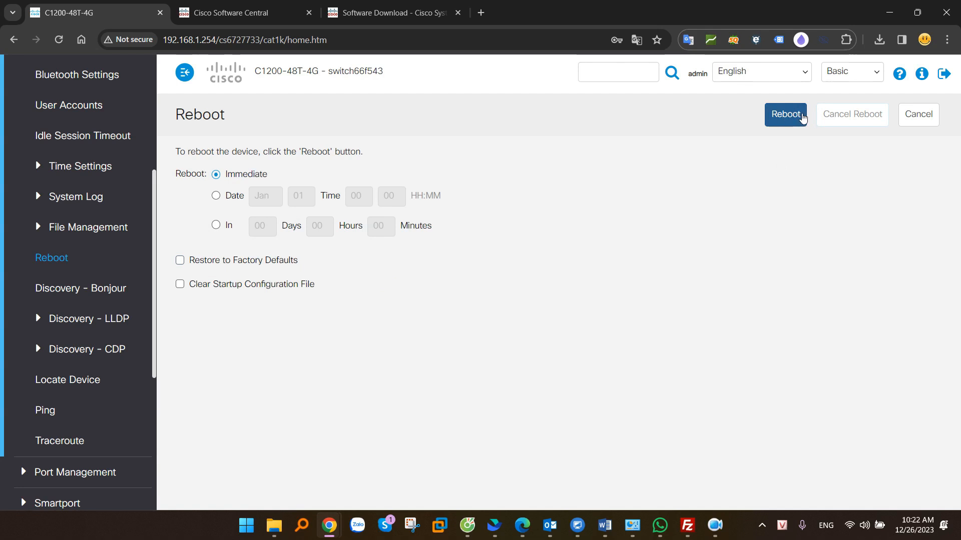
click(779, 121)
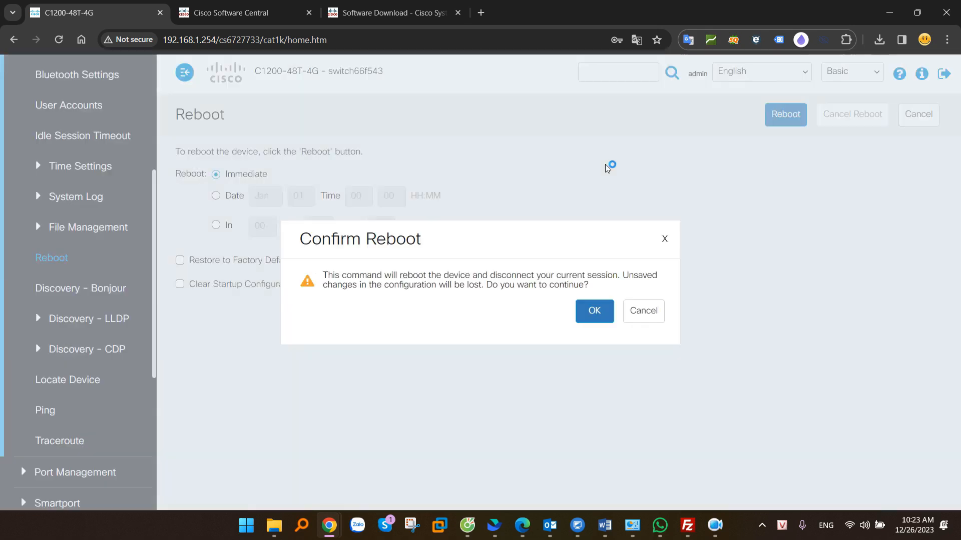
click(592, 310)
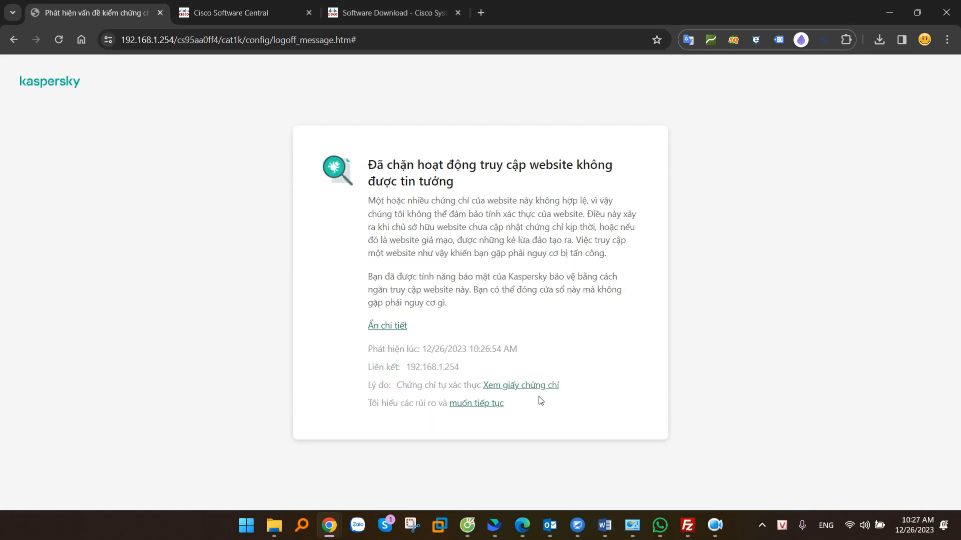
Continue past the browser security warning and log back in with the switch's username and password
key(Tab)
key(Return)
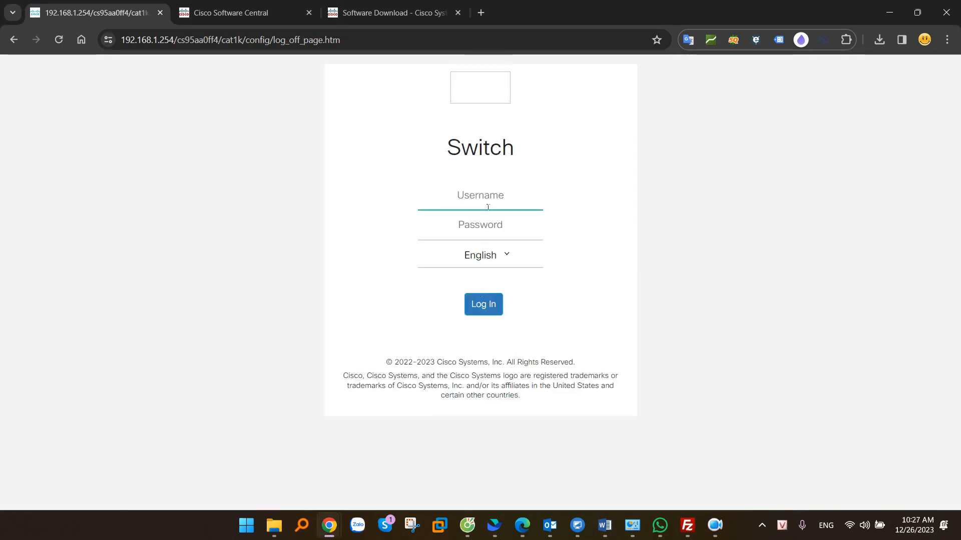
click(487, 199)
text(admin)
key(Tab)
text(******)
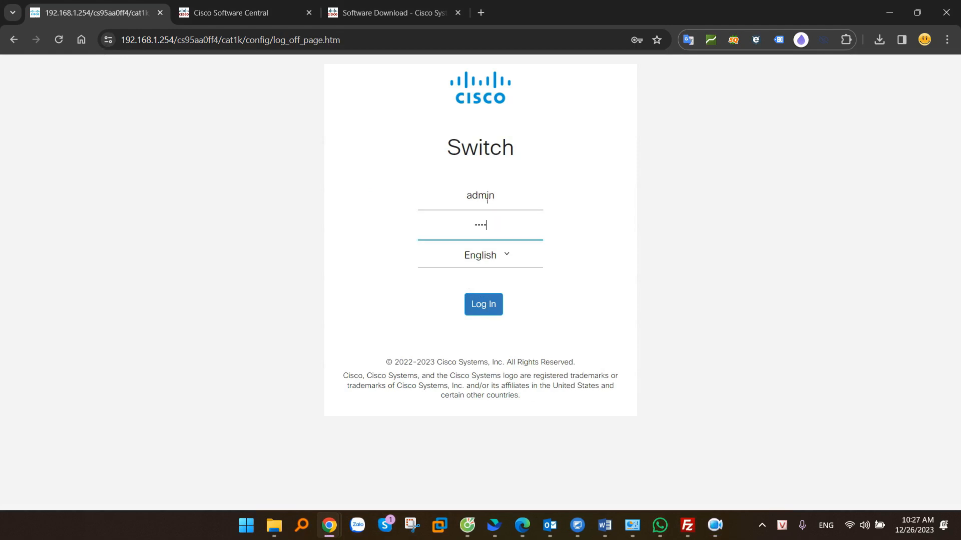
key(Return)
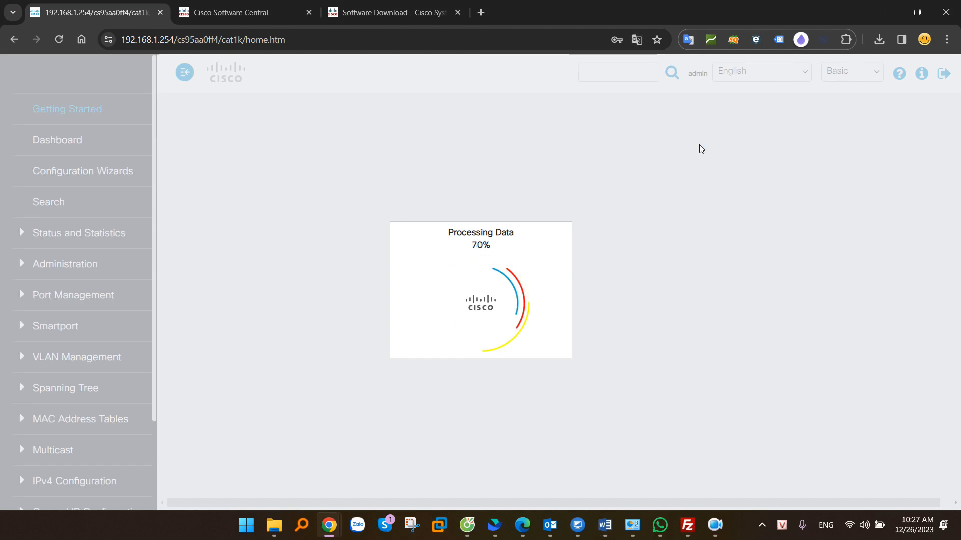
click(65, 264)
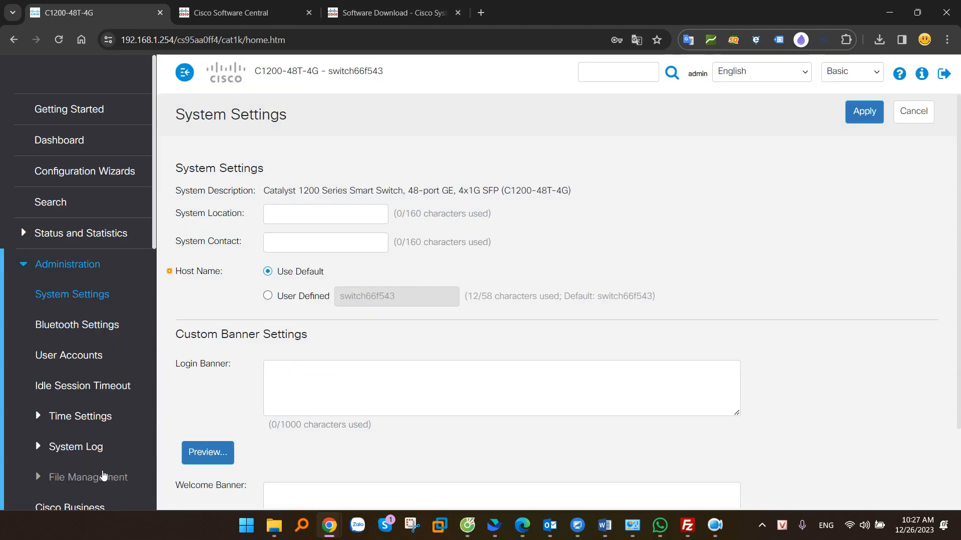
Open Firmware Operations under File Management and highlight the active firmware version 4.1.0.72
scroll(96, 428, down, 1)
click(93, 421)
click(91, 444)
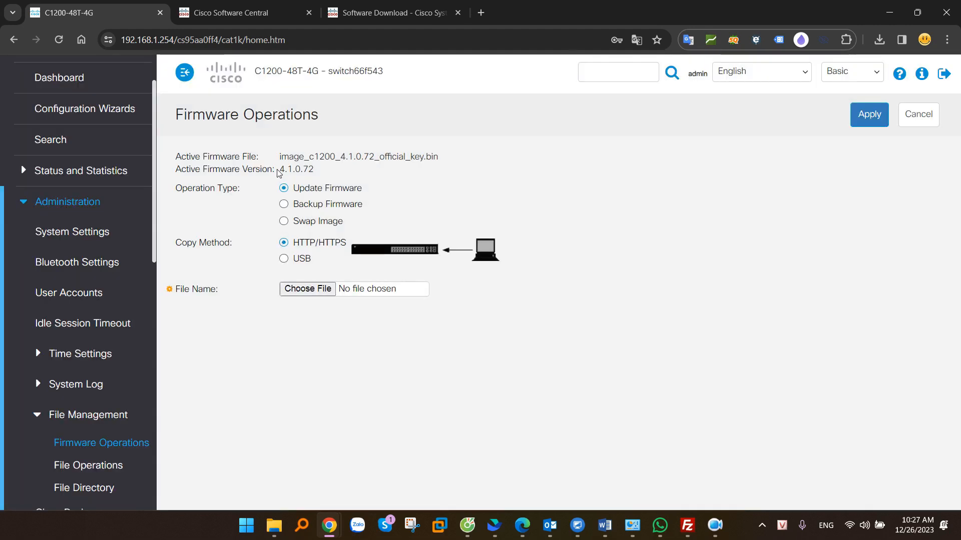
drag(278, 173, 325, 172)
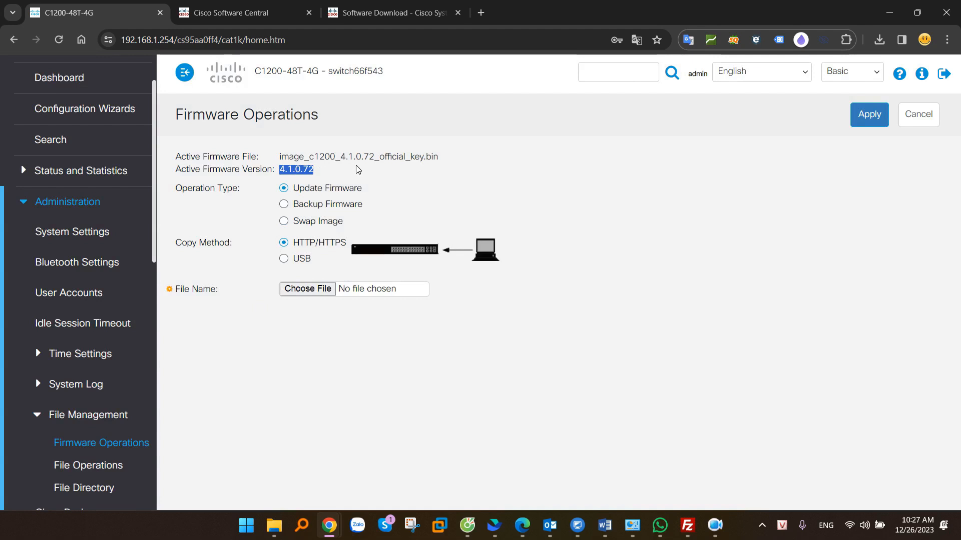
Compare it with the 4.1.0.72 release listed on Cisco's software download page
click(385, 12)
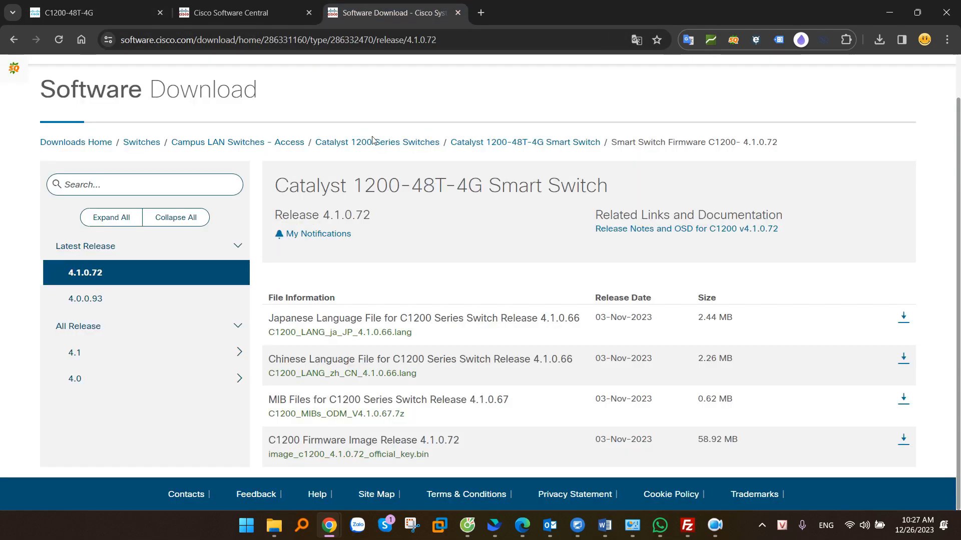
drag(475, 440, 420, 442)
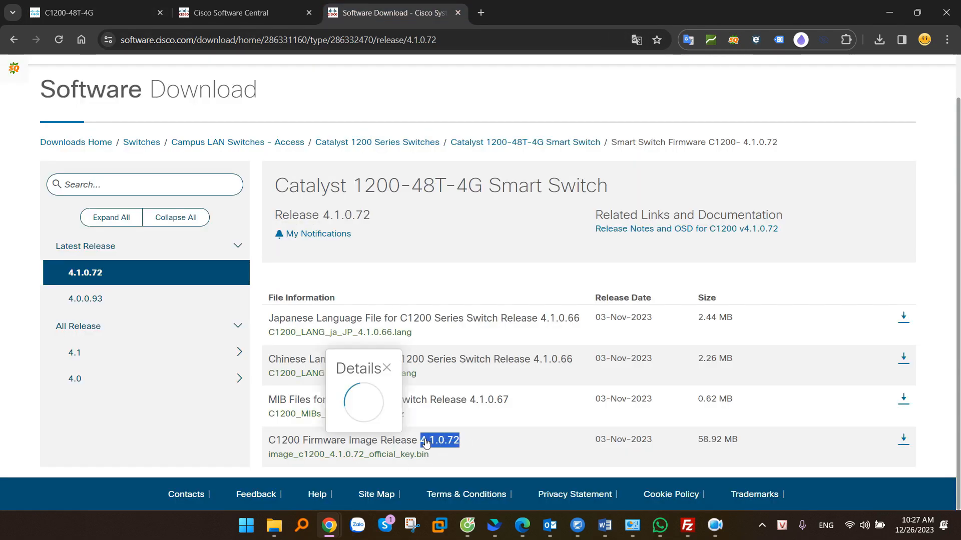
click(100, 7)
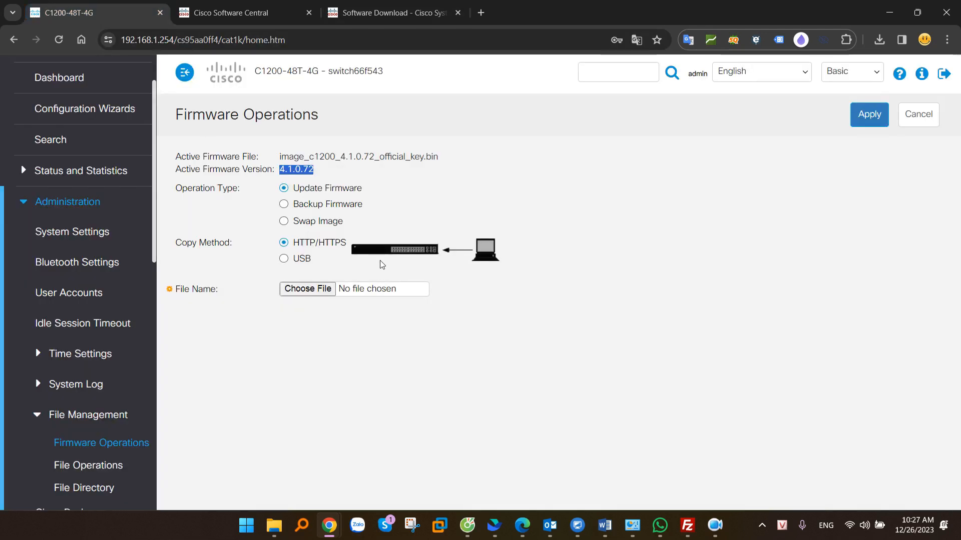
click(625, 228)
key(alt+Tab)
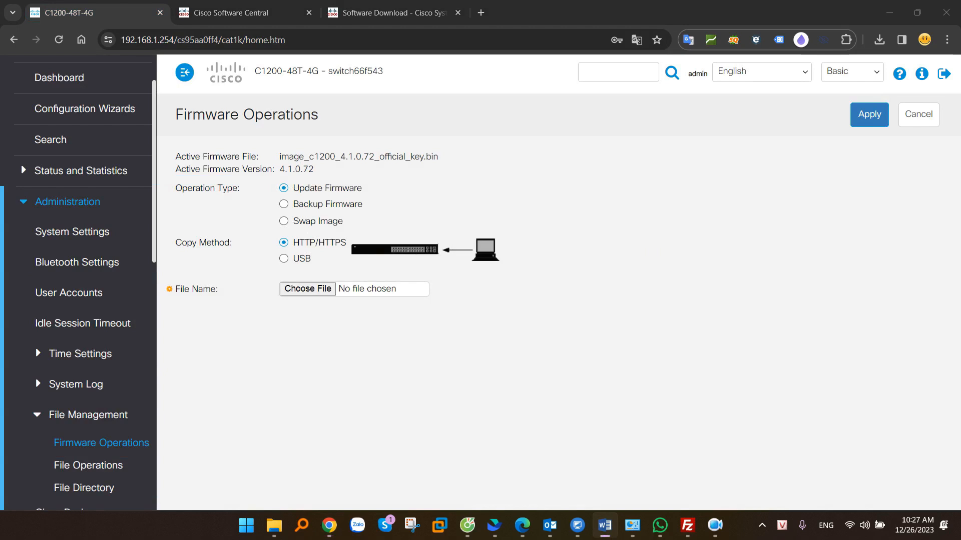